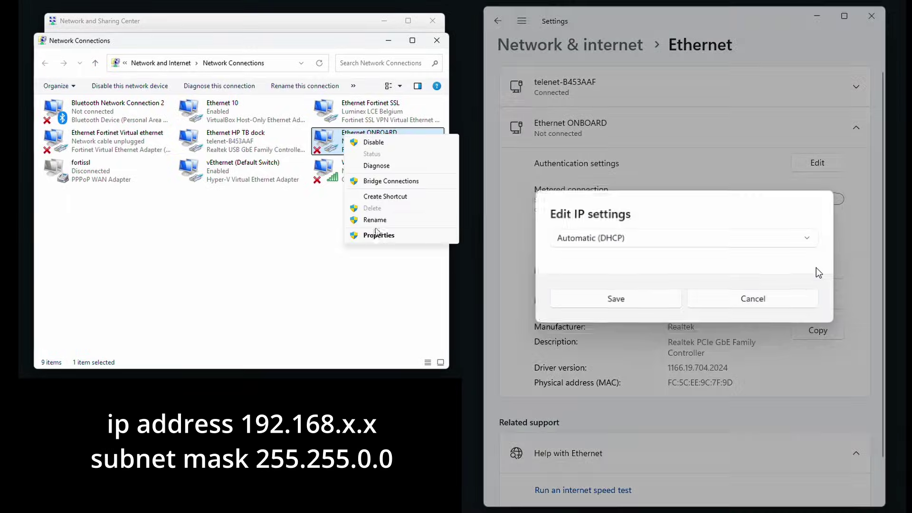
- Switch Ethernet ONBOARD's IP assignment to Manual with IPv4 enabled, and begin the address
left_click(662, 245)
left_click(640, 264)
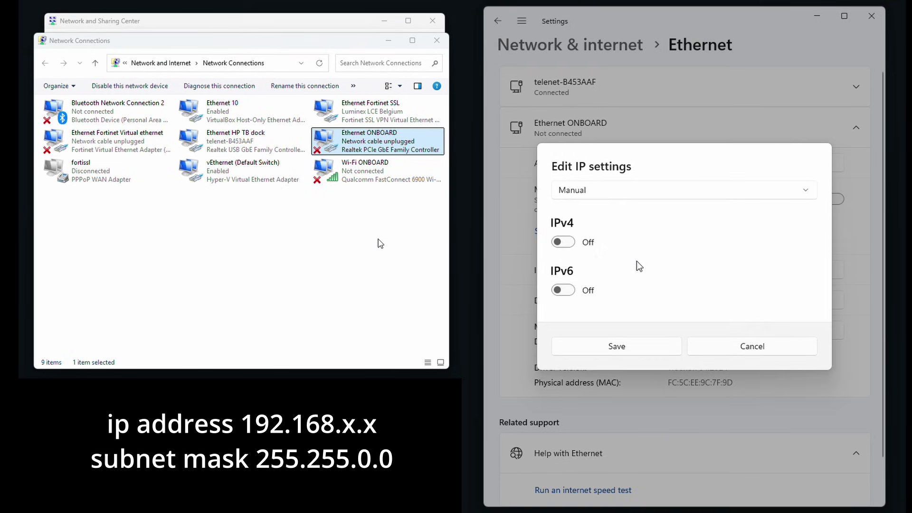
left_click(602, 240)
left_click(576, 175)
type("1")
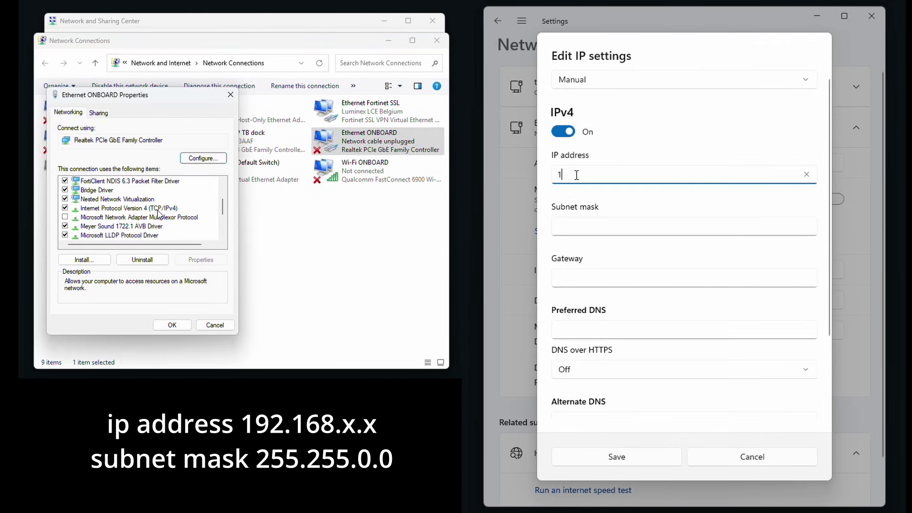
- In the adapter's IPv4 properties, use a fixed IP address of 192.168.0.101
left_click(125, 208)
left_click(201, 259)
type("92.168.0")
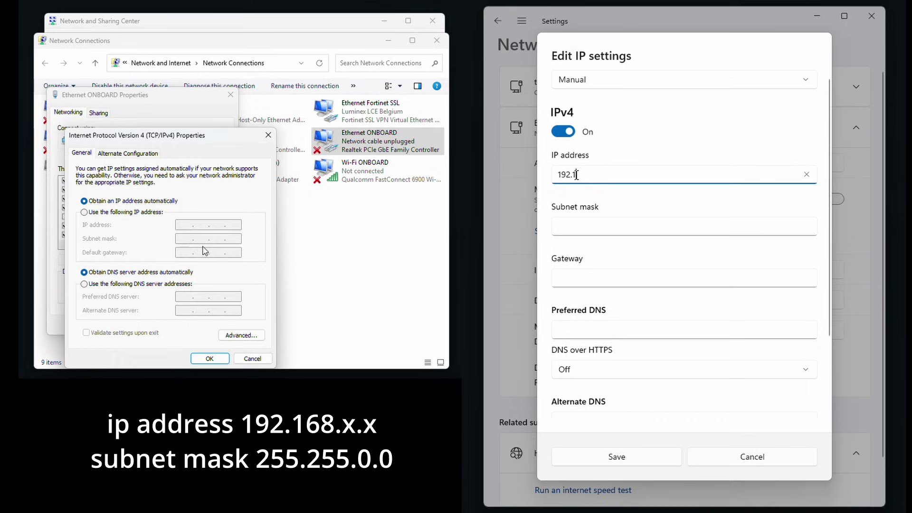
left_click(151, 212)
left_click(181, 225)
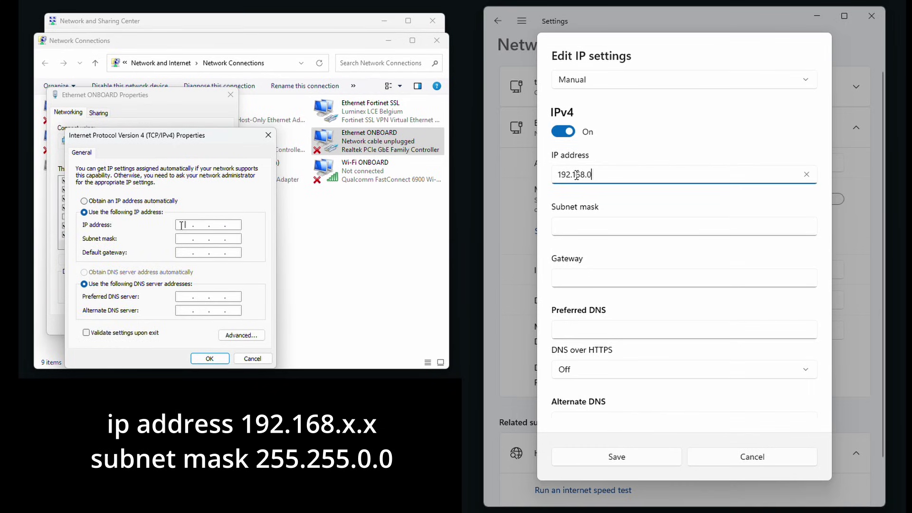
type(".101192")
type("168")
- Enter subnet mask 255.255.0.0 and confirm the IPv4 and adapter properties
left_click(581, 227)
type("0.101255")
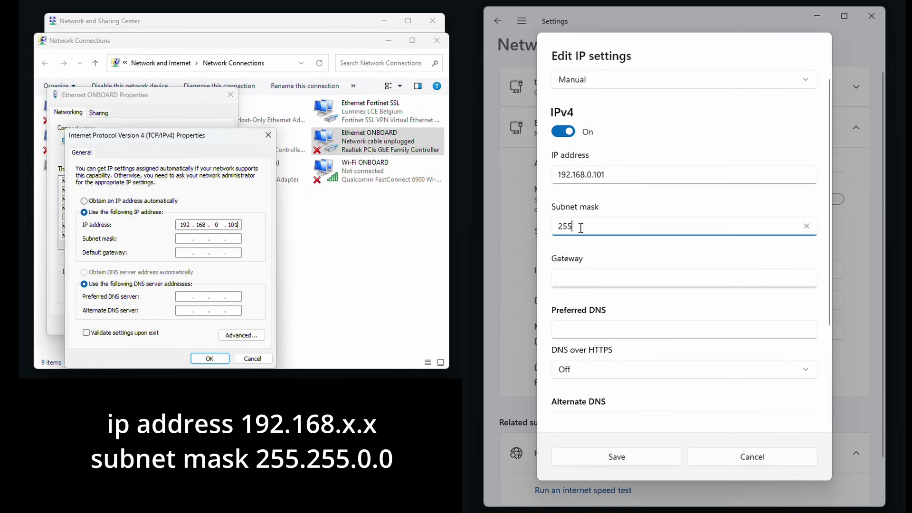
type(".255.0.")
left_click(217, 238)
double_click(217, 239)
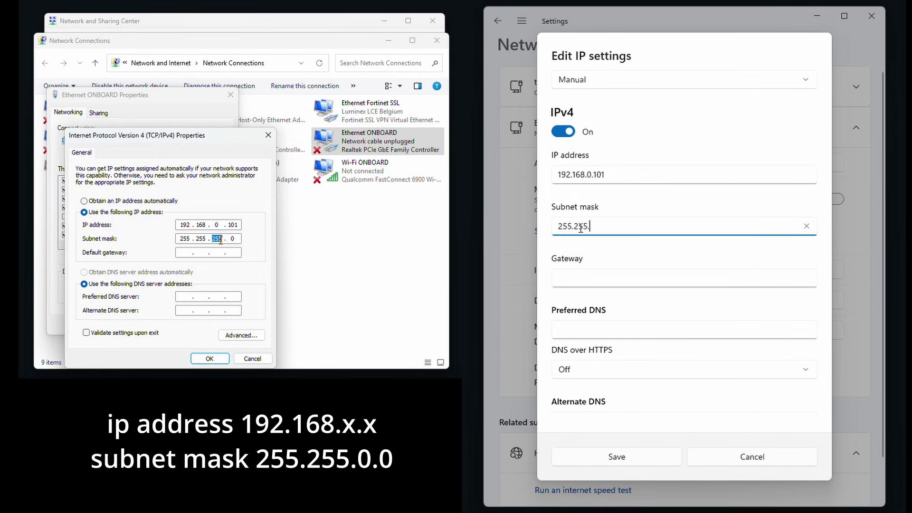
type("0.0")
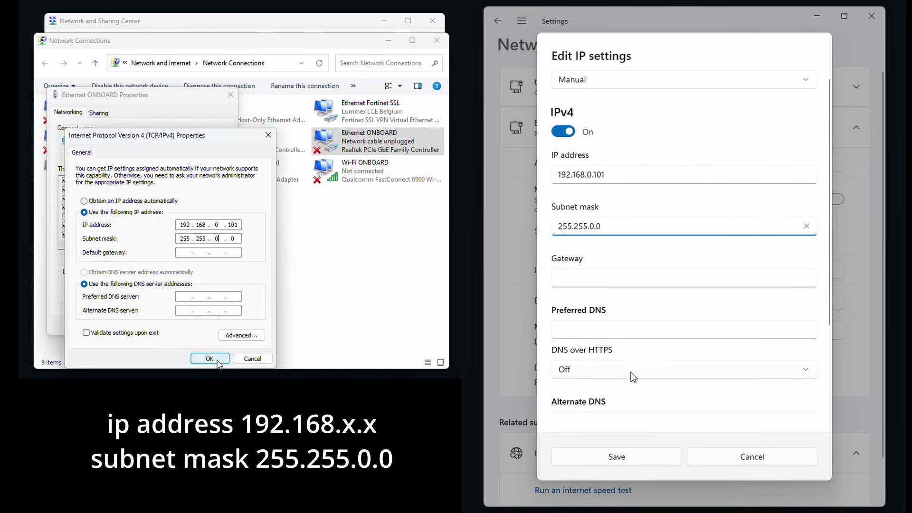
left_click(209, 358)
left_click(636, 462)
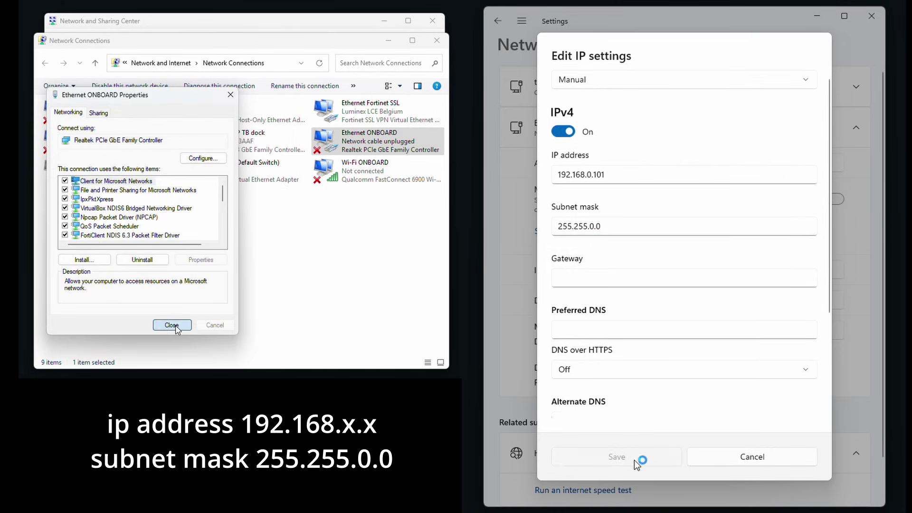
- Save the manual 192.168.0.101 IP settings for Ethernet ONBOARD
left_click(171, 325)
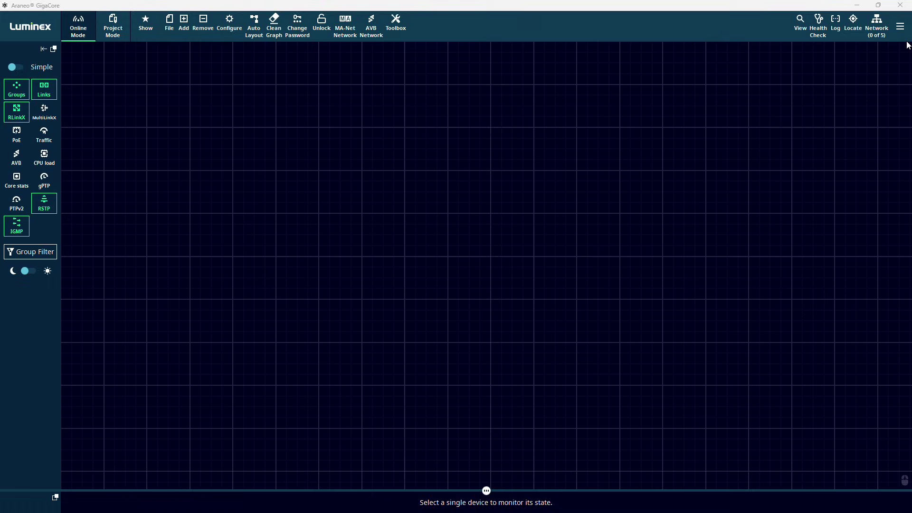
- Choose Ethernet ONBOARD as the network interface so the GigaCore switches are discovered
left_click(875, 24)
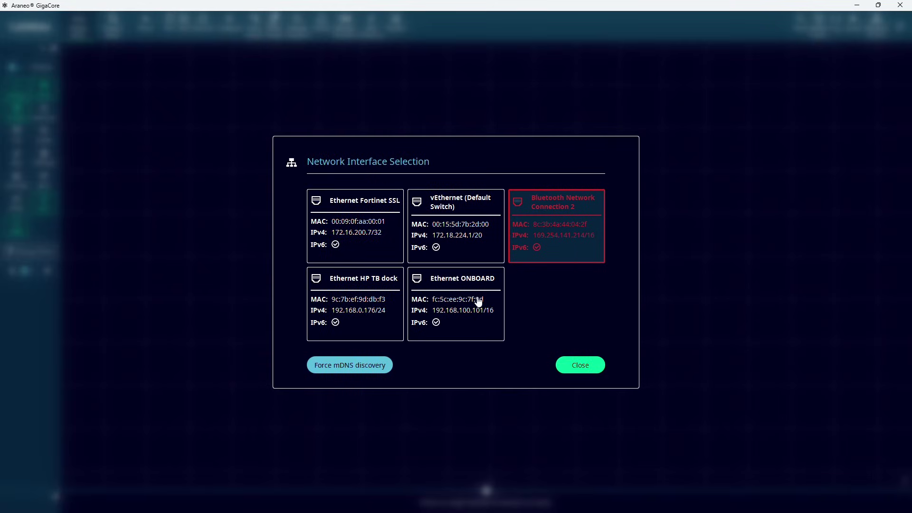
left_click(464, 296)
left_click(464, 295)
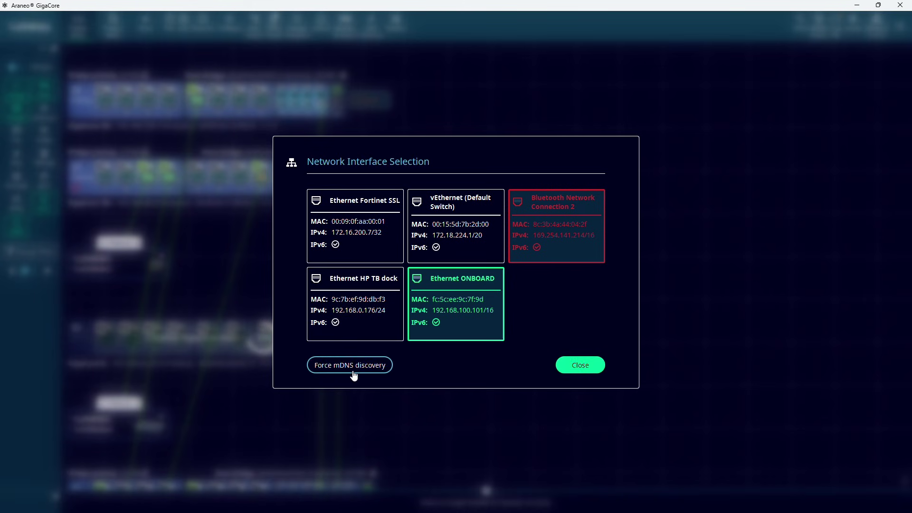
left_click(589, 365)
scroll(505, 270, "down", 4)
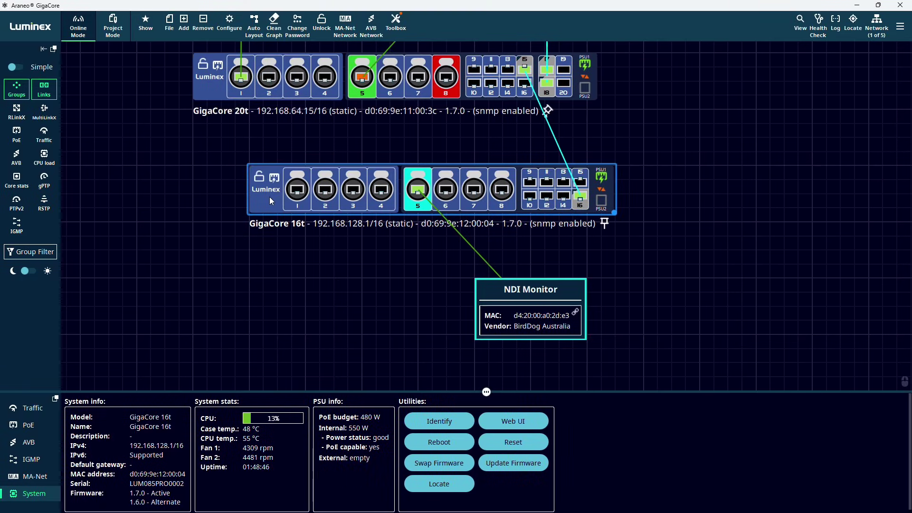
- Reset GigaCore 16t with IP settings and user profiles preserved, and confirm
left_click(528, 441)
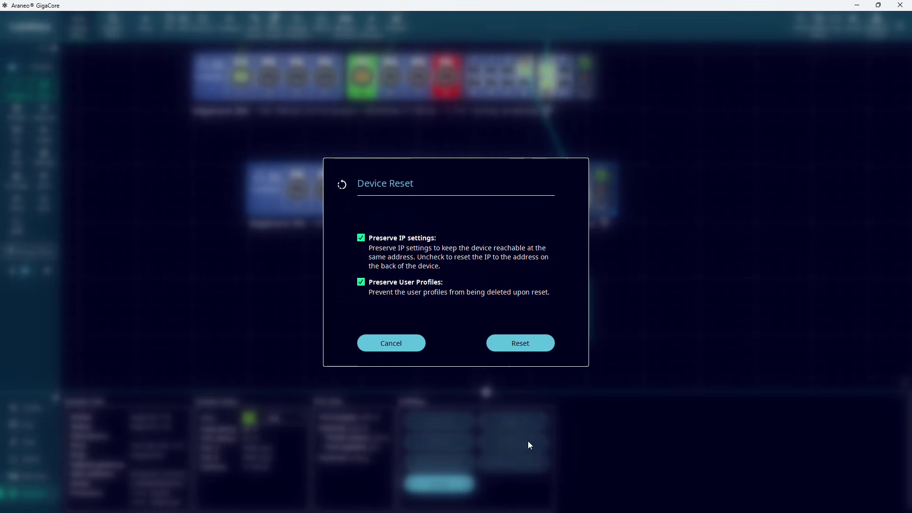
left_click(516, 350)
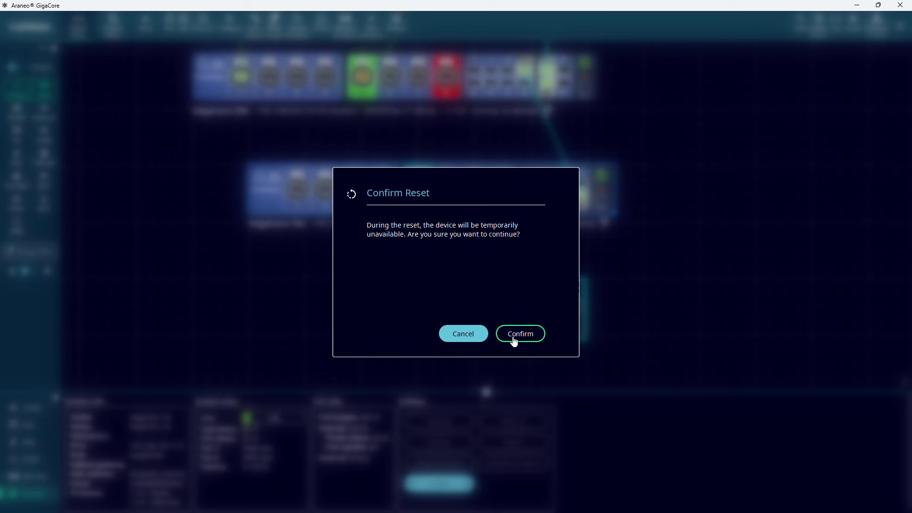
left_click(513, 338)
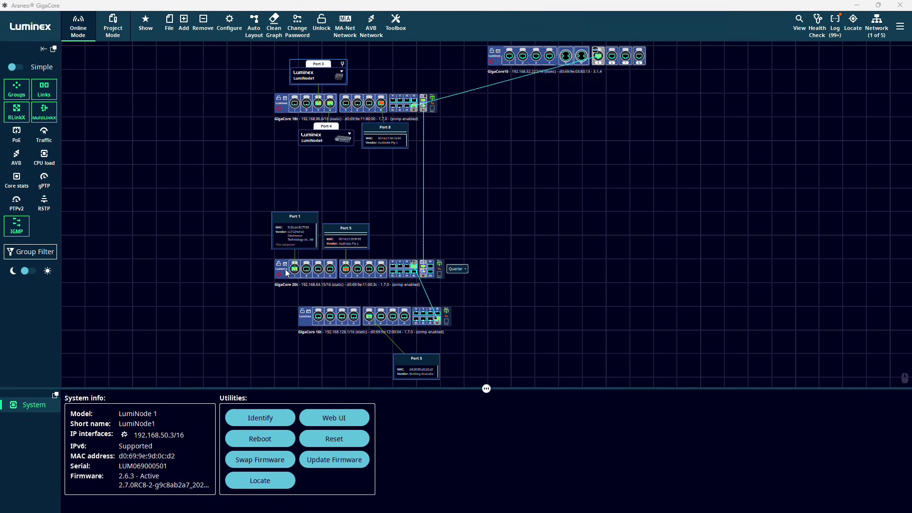
- Select GigaCore 20t and view its Traffic, PoE, AVB, IGMP and MA-Net tabs, ending on System
left_click(287, 274)
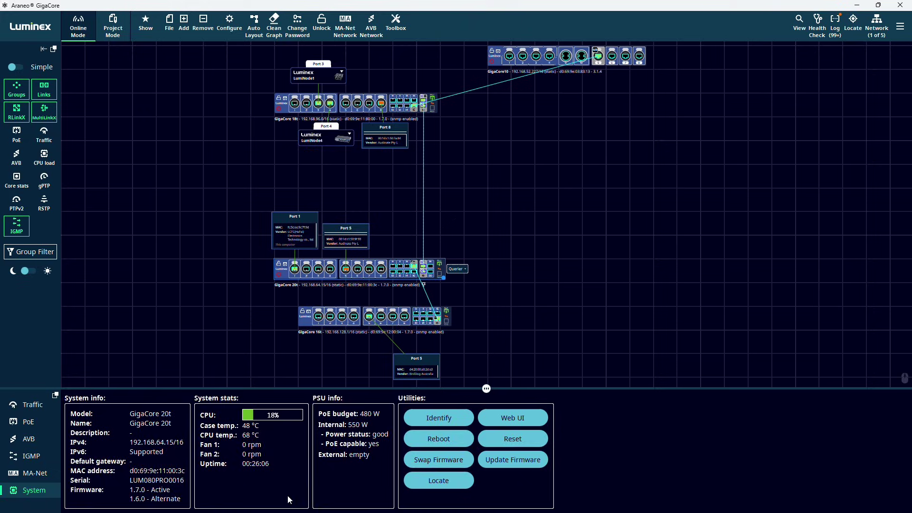
left_click(29, 404)
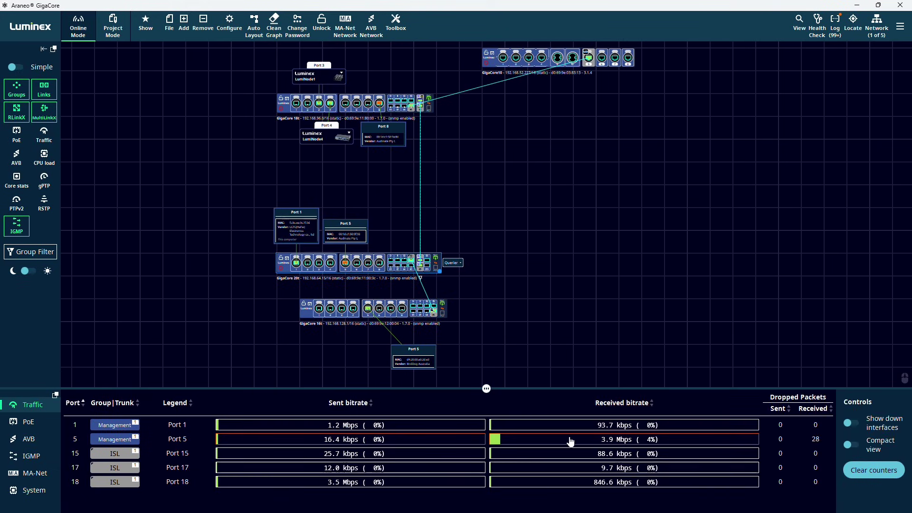
left_click(30, 423)
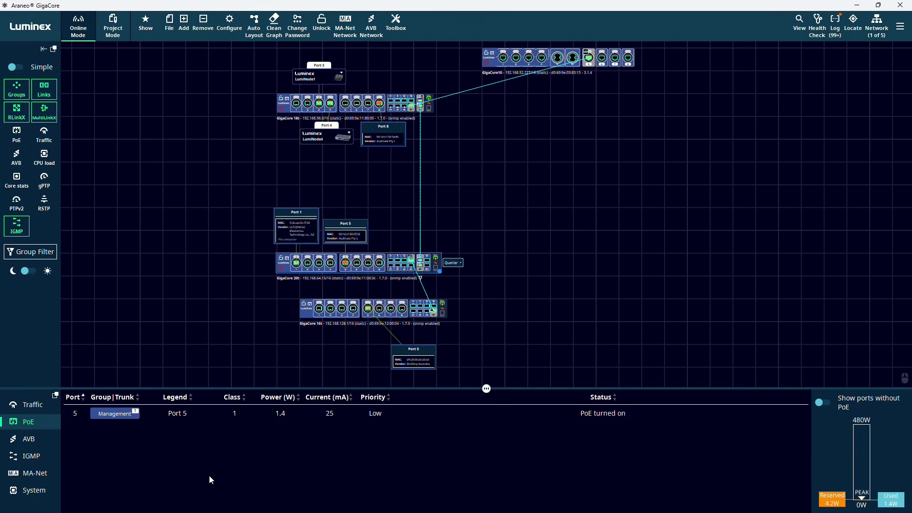
left_click(22, 442)
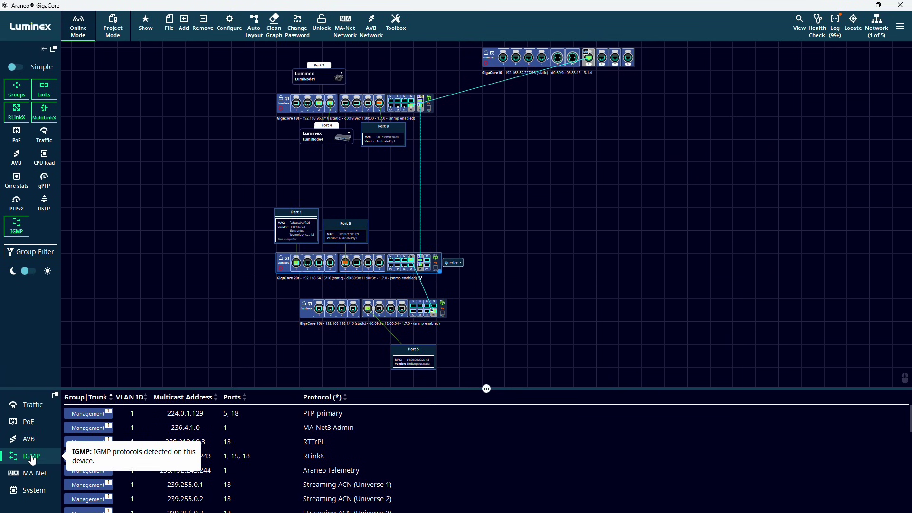
scroll(267, 444, "down", 3)
scroll(266, 448, "down", 10)
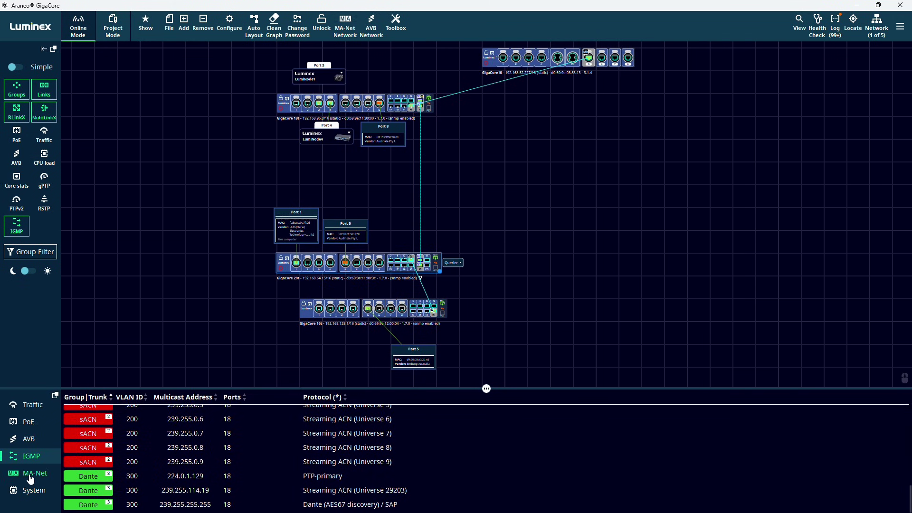
left_click(30, 475)
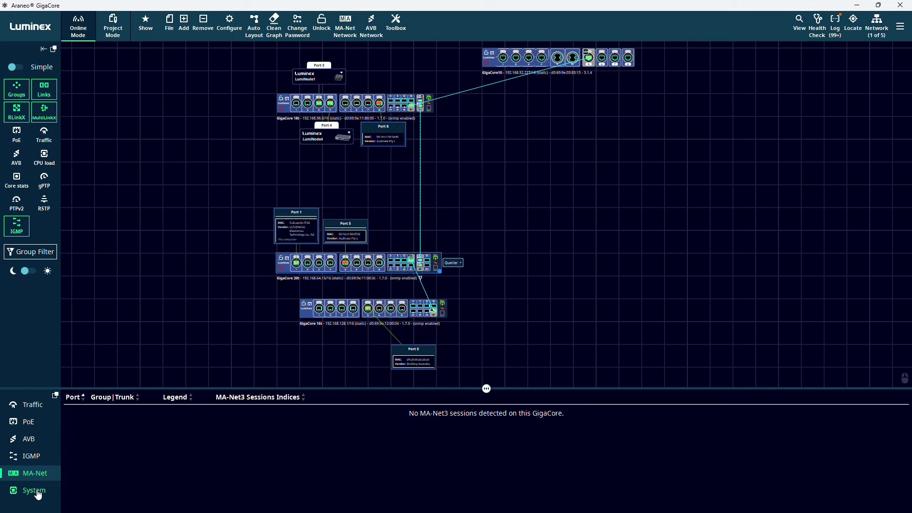
left_click(38, 493)
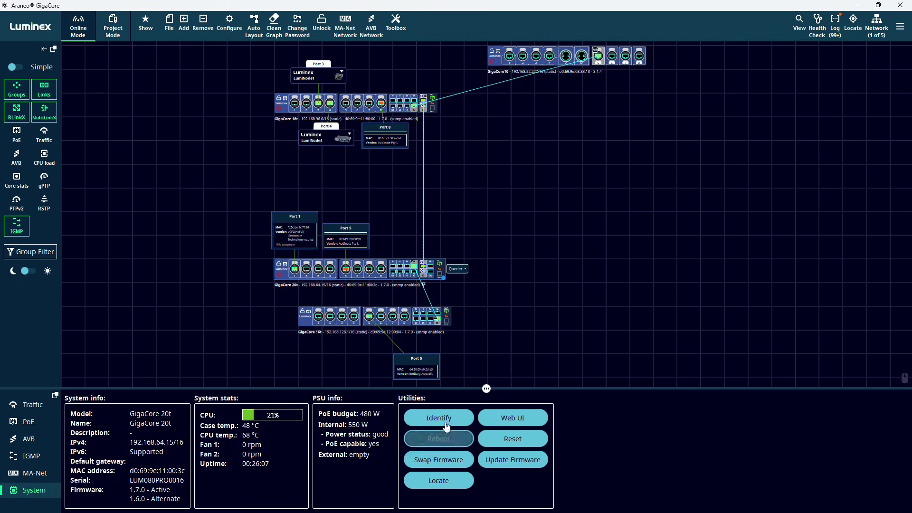
- Make GigaCore 20t identify itself, then locate and centre it on the graph
left_click(450, 419)
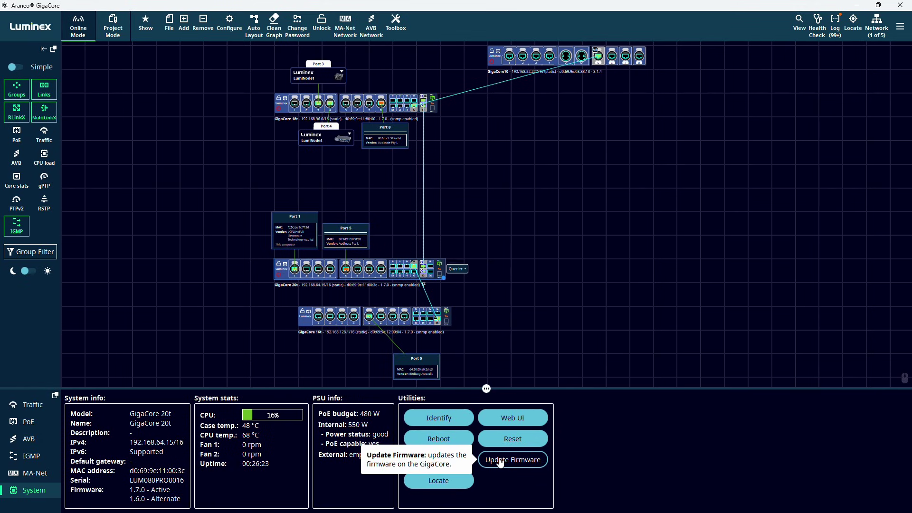
left_click(453, 487)
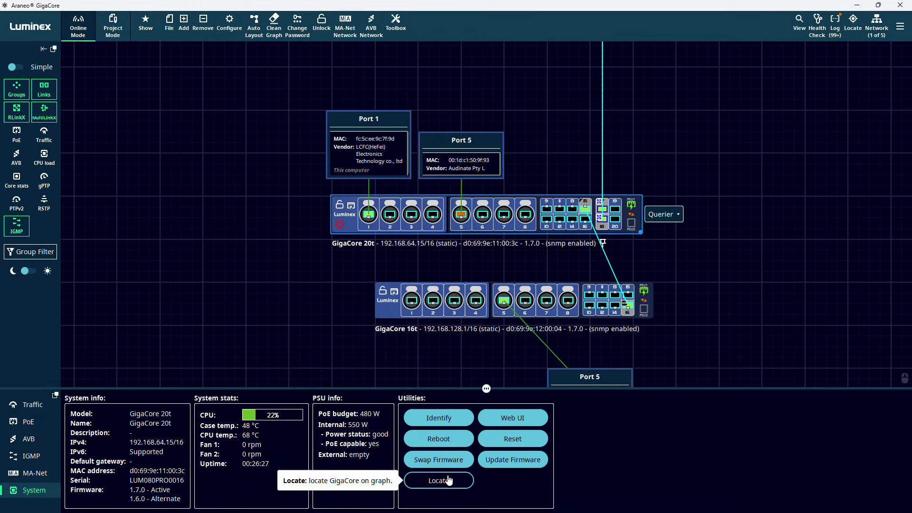
scroll(326, 240, "down", 5)
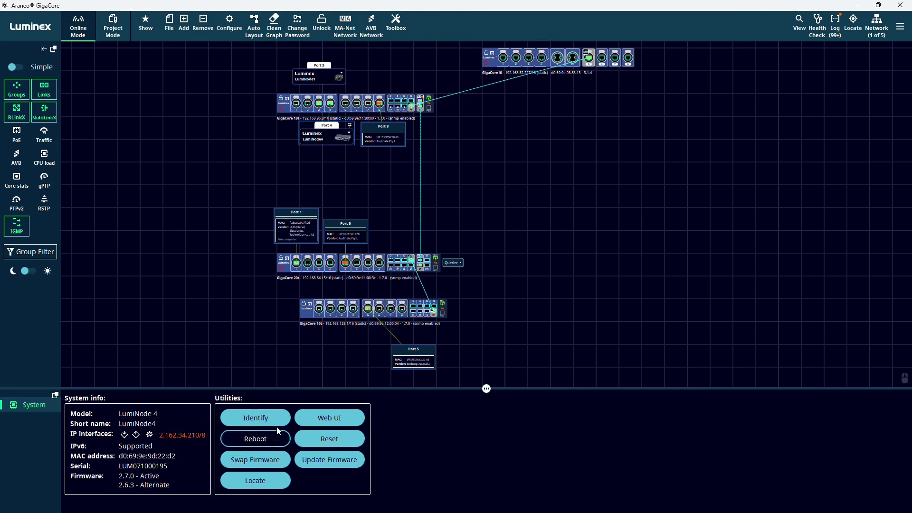
- Identify and locate LumiNode 4, then deselect it to show the whole network
left_click(261, 420)
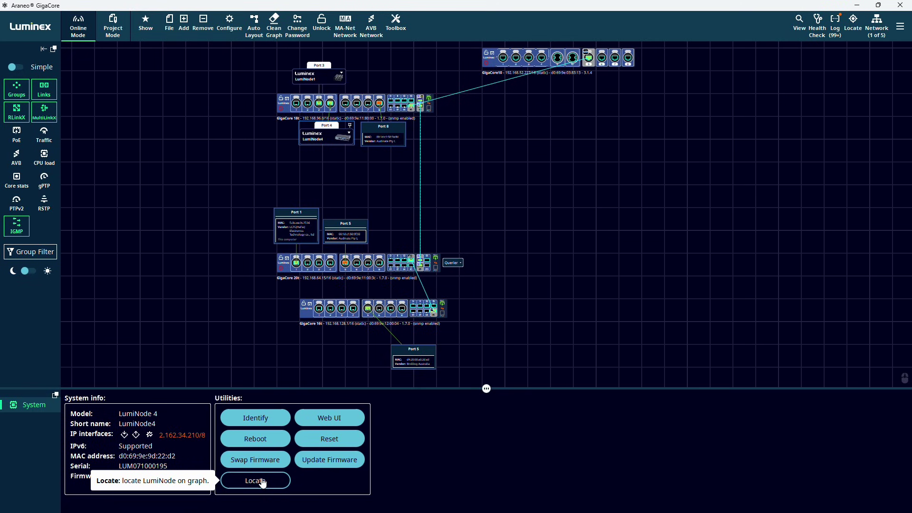
left_click(263, 483)
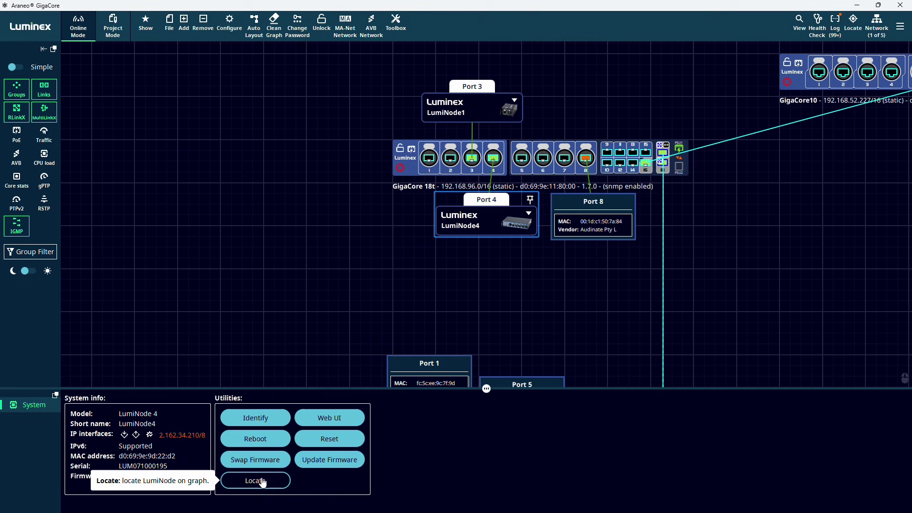
left_click(421, 246)
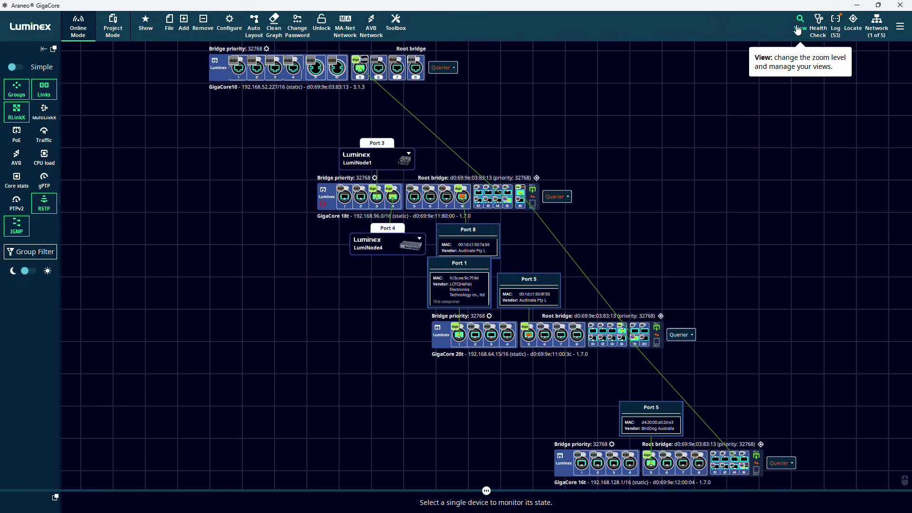
- Save the slightly nudged switch framing as View 2 in the View panel
left_click(799, 30)
left_click(846, 211)
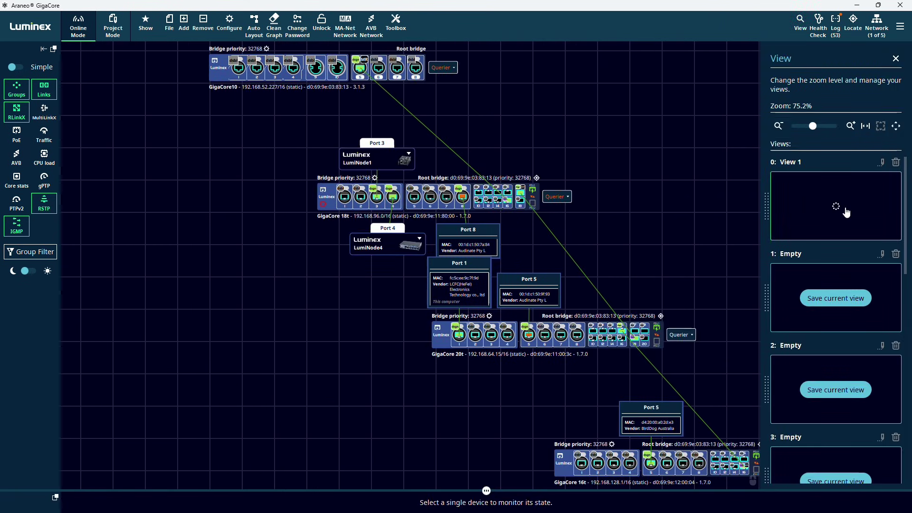
scroll(513, 181, "down", 2)
scroll(557, 269, "up", 5)
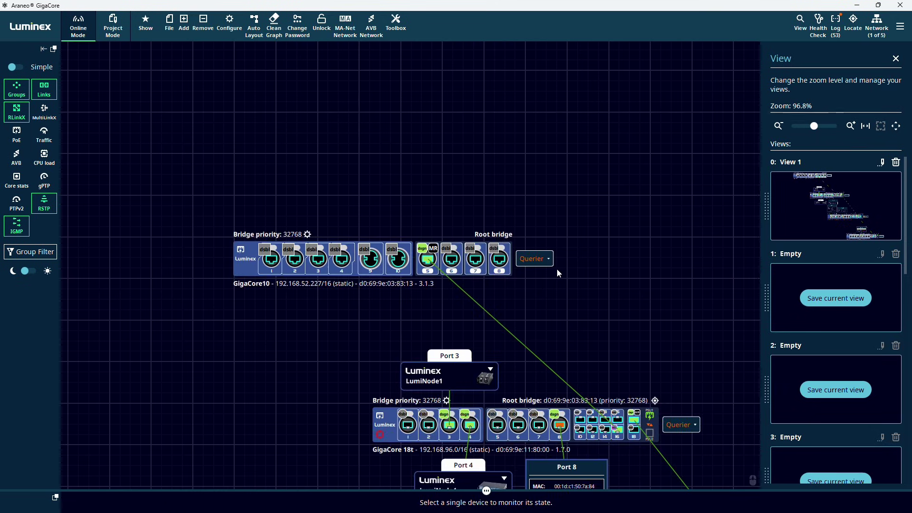
scroll(556, 269, "up", 5)
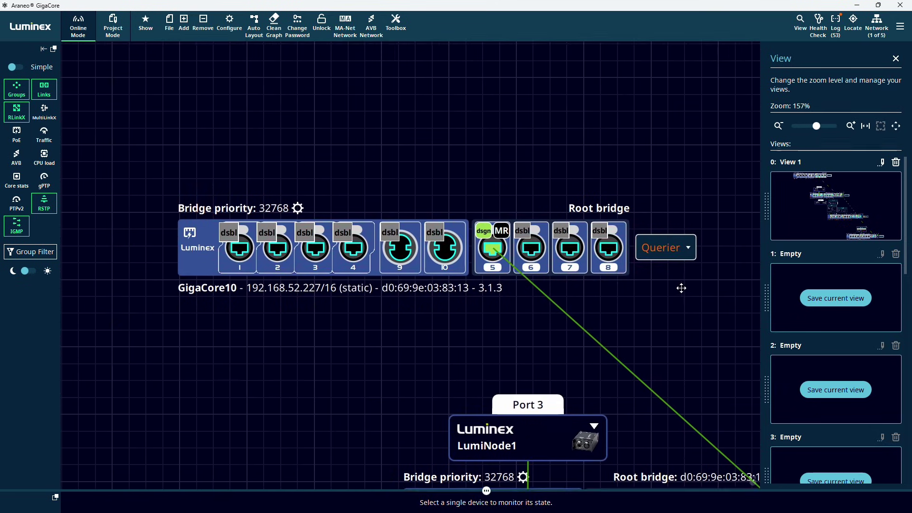
left_click_drag(681, 288, 676, 281)
left_click(840, 303)
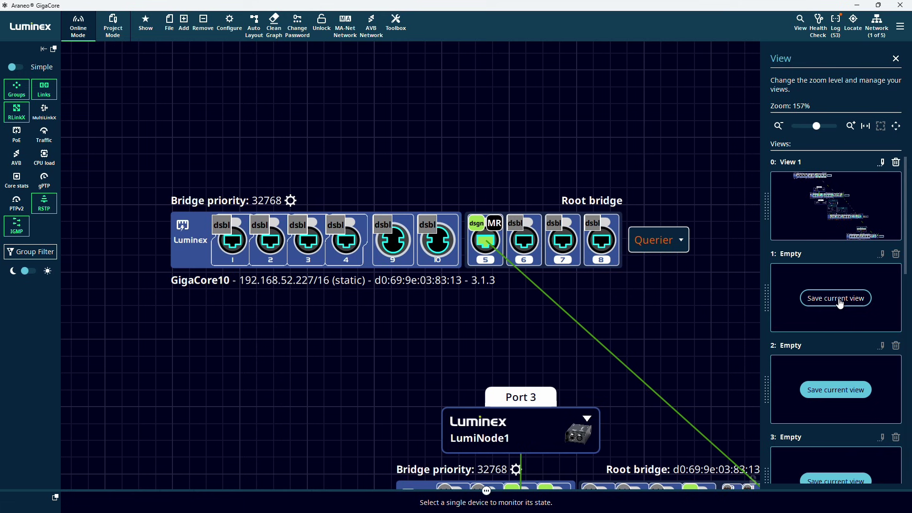
- Pan to GigaCore 18t, save it as View 3, cycle views with keys 0–2, and close the list
left_click_drag(687, 382, 464, 19)
left_click(836, 396)
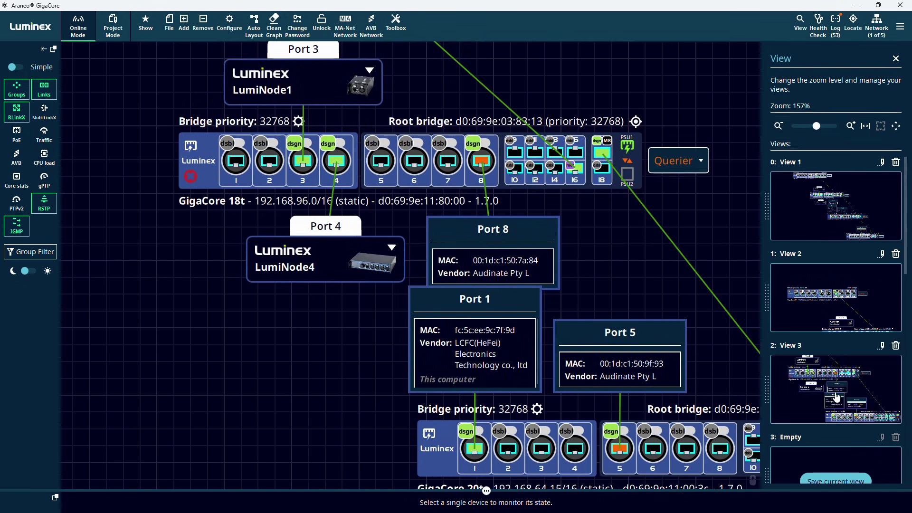
key("0")
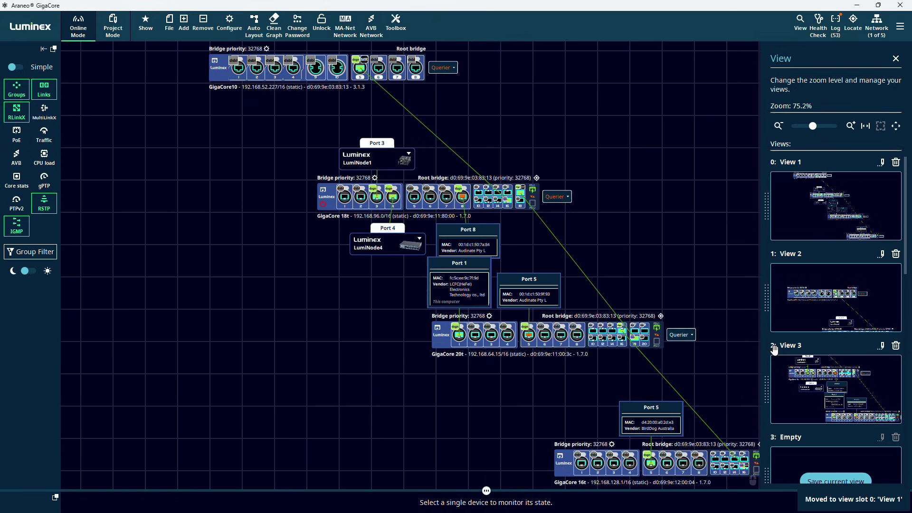
key("1")
key("2")
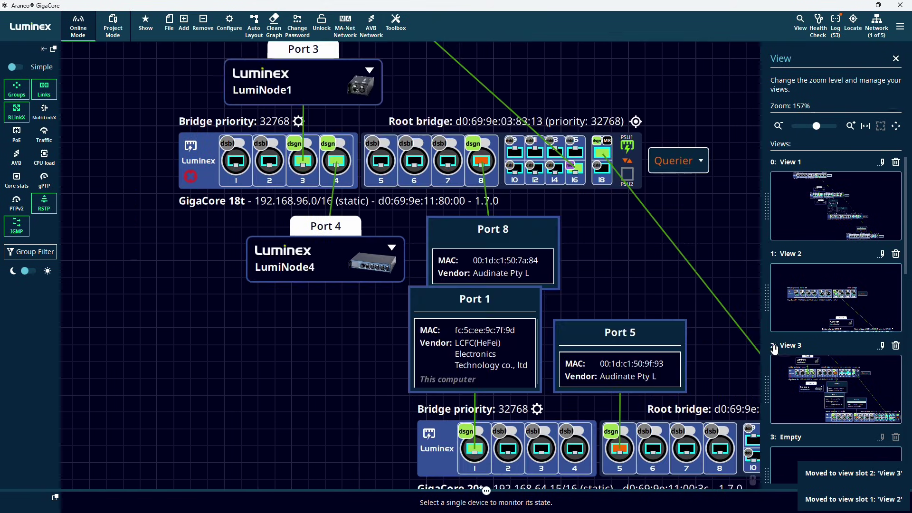
left_click(896, 59)
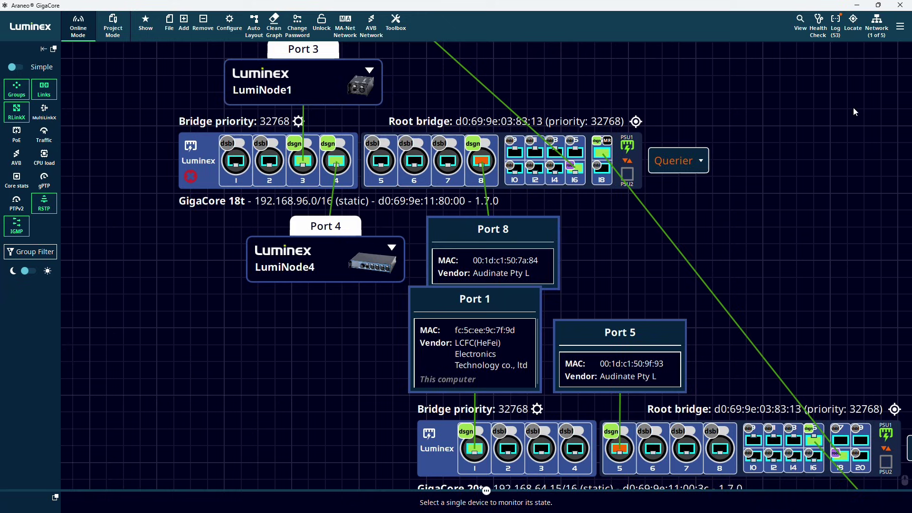
- Run the Health Check and inspect the LumiNode firmware mismatch (2.7.0 vs 2.6.3) and IGMP querier issues
left_click(818, 23)
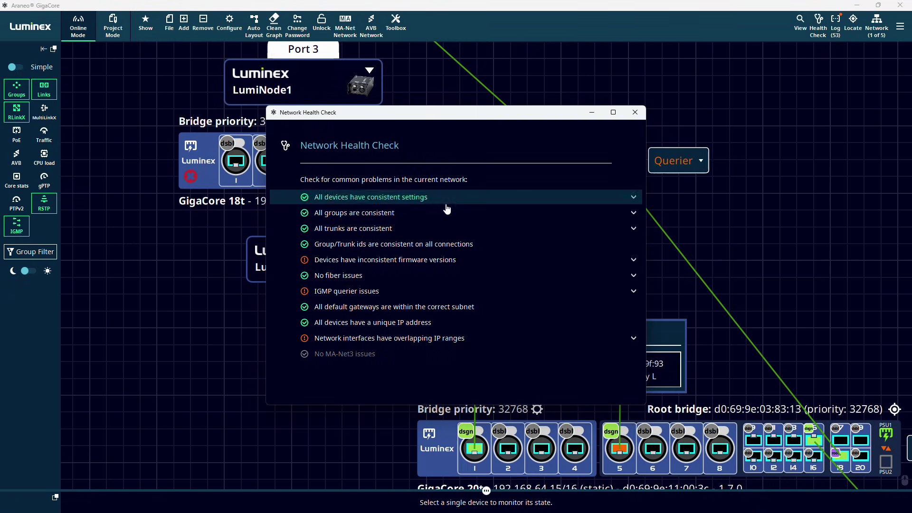
left_click(451, 264)
left_click(454, 294)
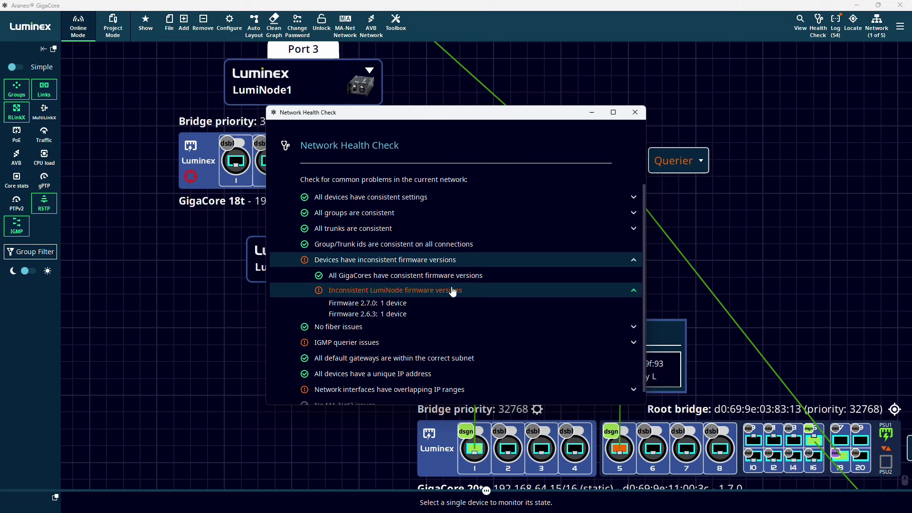
left_click(452, 291)
left_click(430, 321)
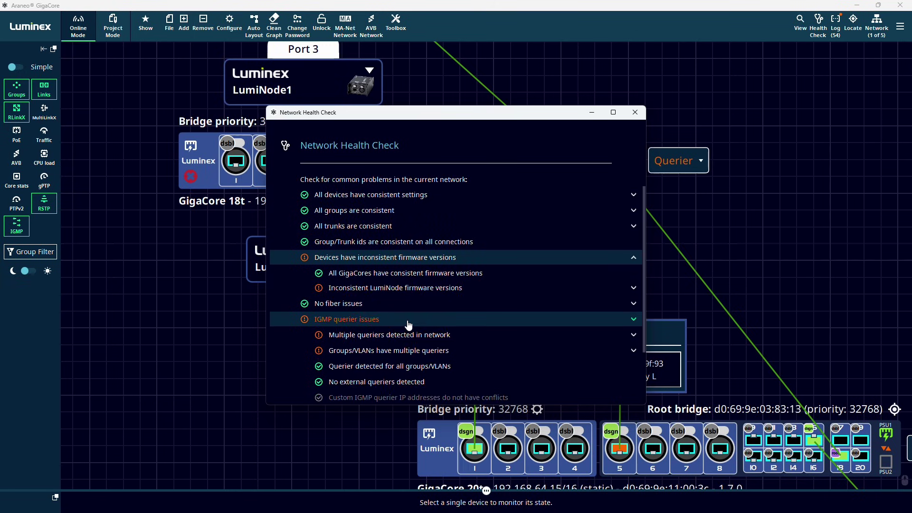
left_click(426, 321)
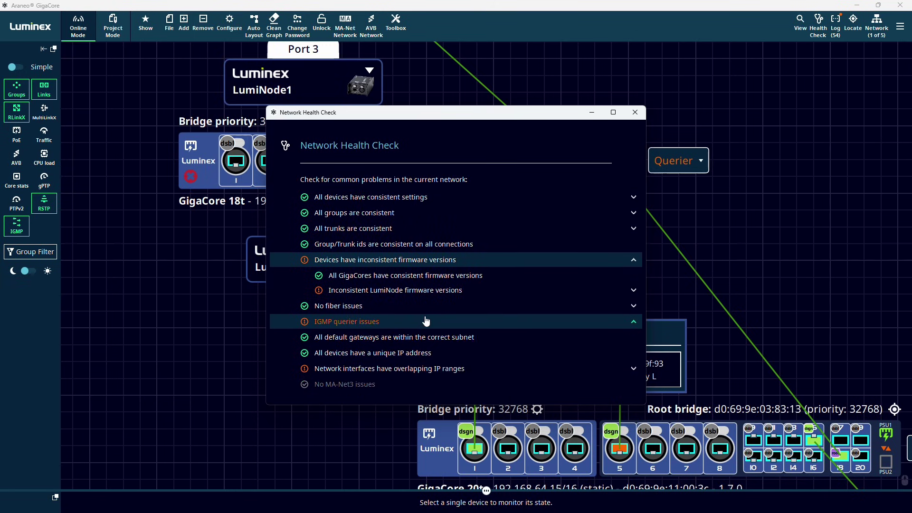
- Close the Health Check, scroll through the Network Log entries, then close the log
left_click(634, 112)
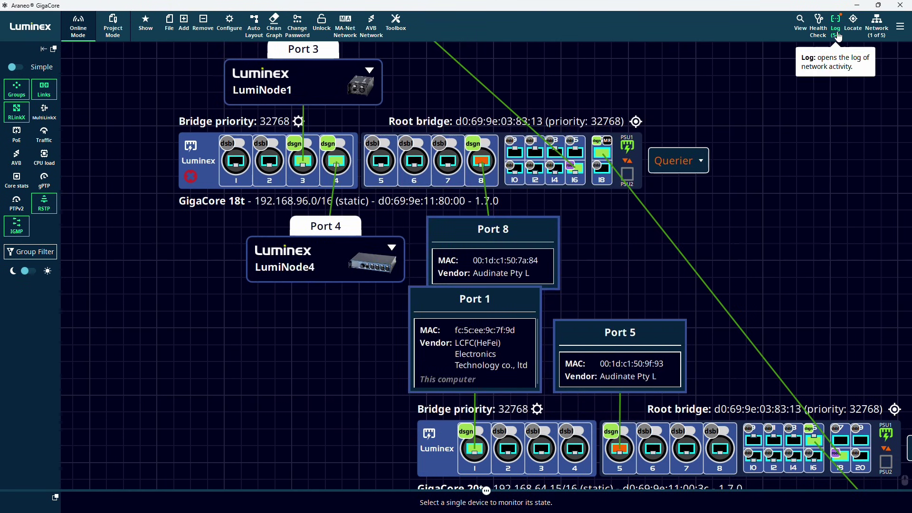
left_click(836, 34)
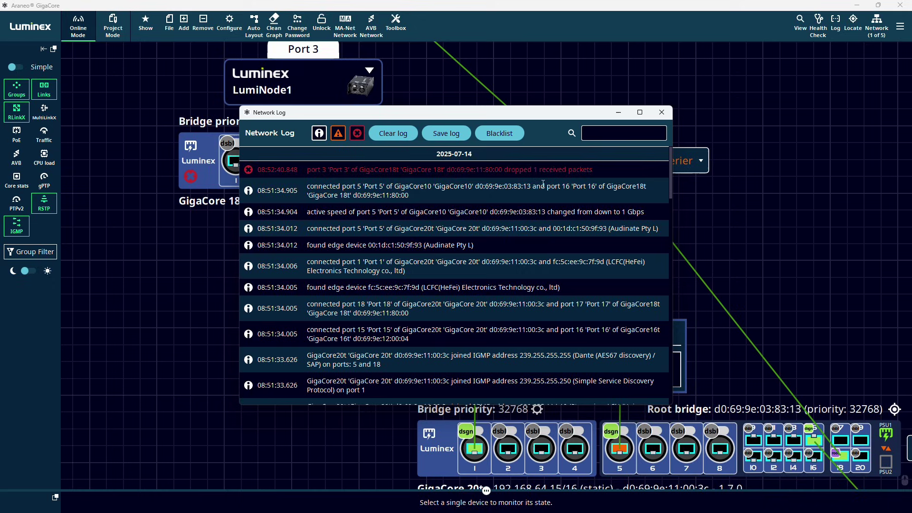
scroll(543, 184, "down", 5)
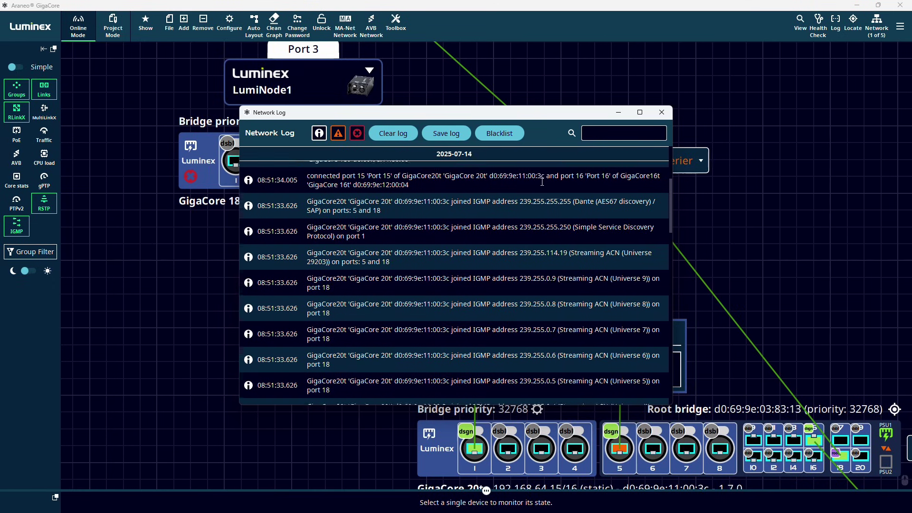
scroll(542, 182, "up", 5)
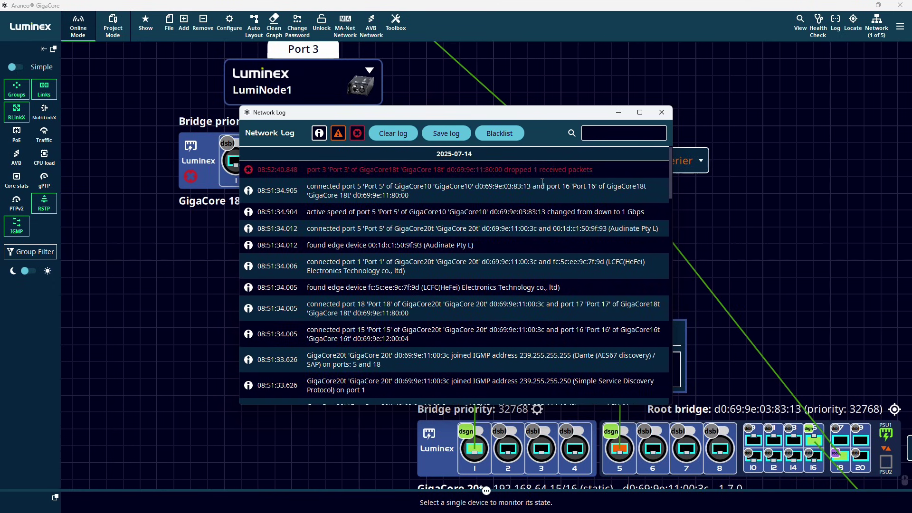
left_click(662, 113)
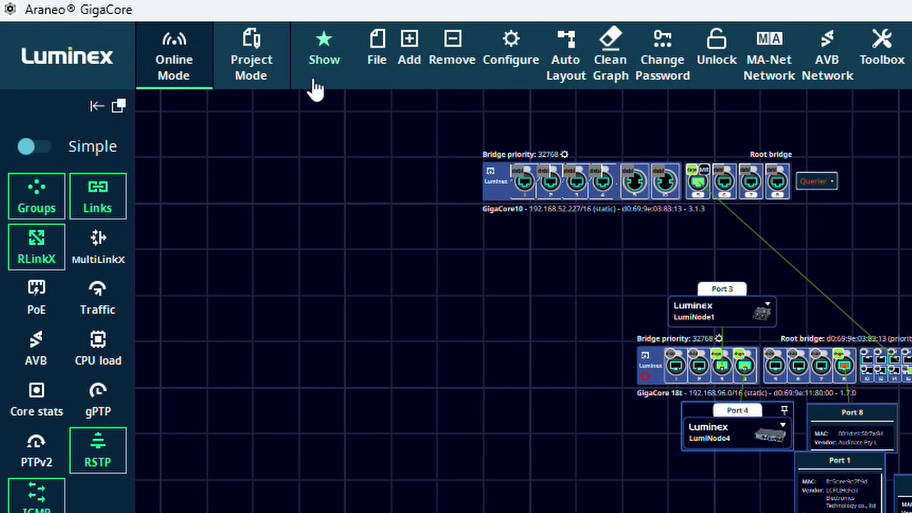
- Switch to Show mode and save the topology as project demo.ara, replacing the existing file
mouse_move(323, 48)
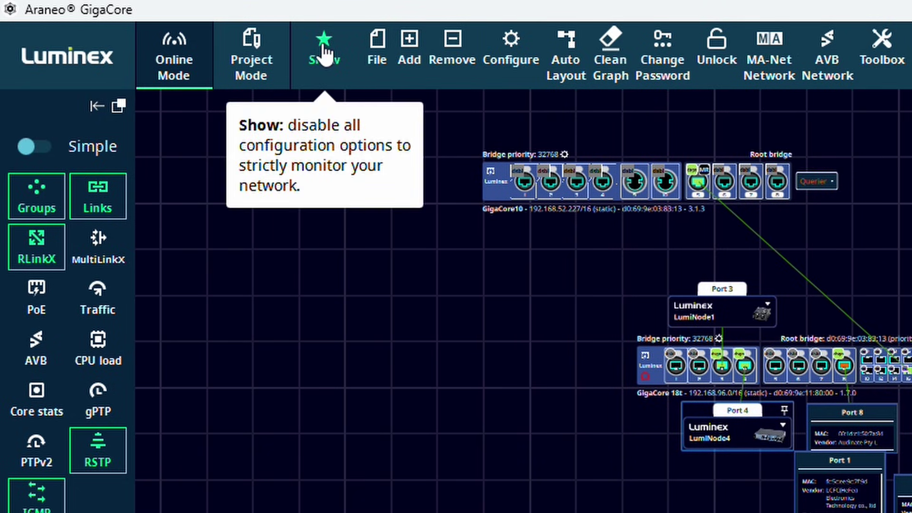
left_click(323, 47)
mouse_move(516, 184)
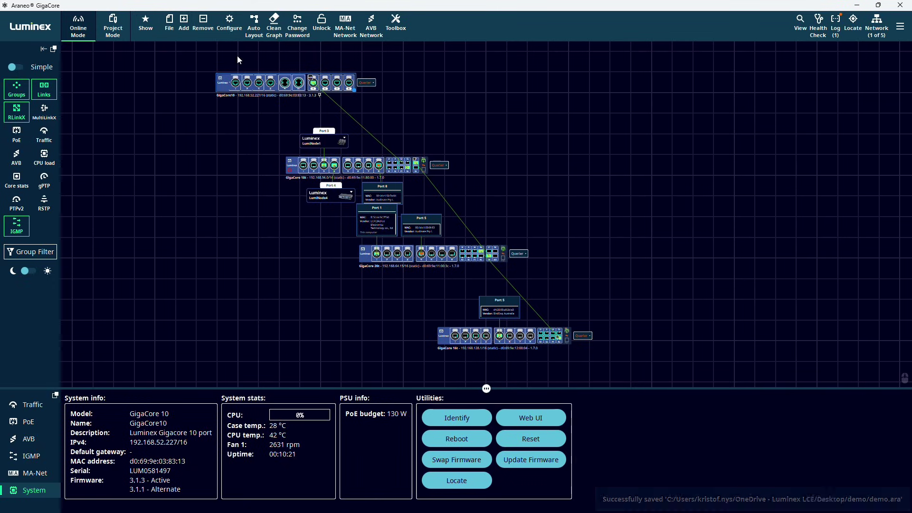
left_click(169, 30)
left_click(204, 58)
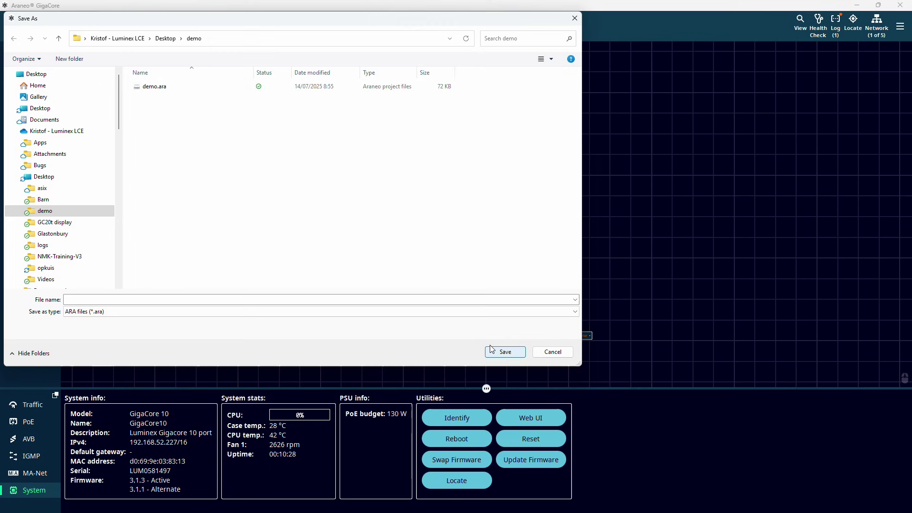
left_click(168, 87)
left_click(505, 352)
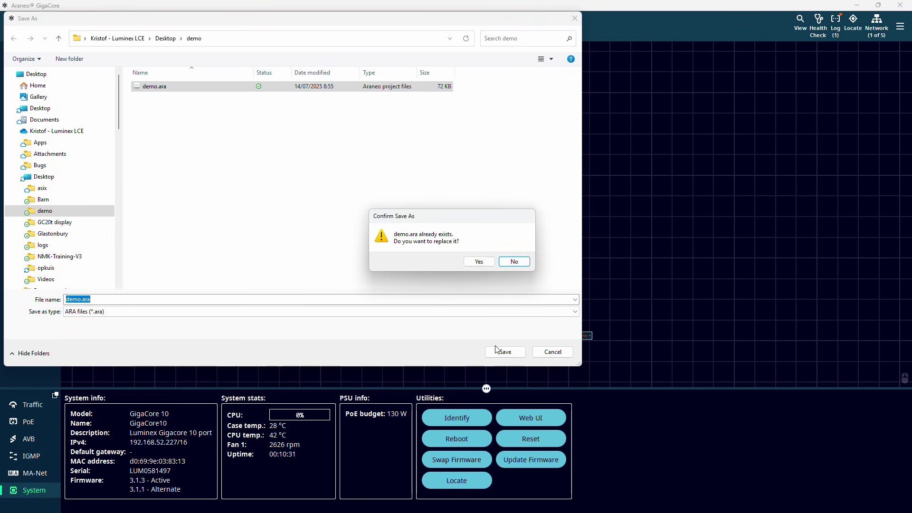
left_click(488, 261)
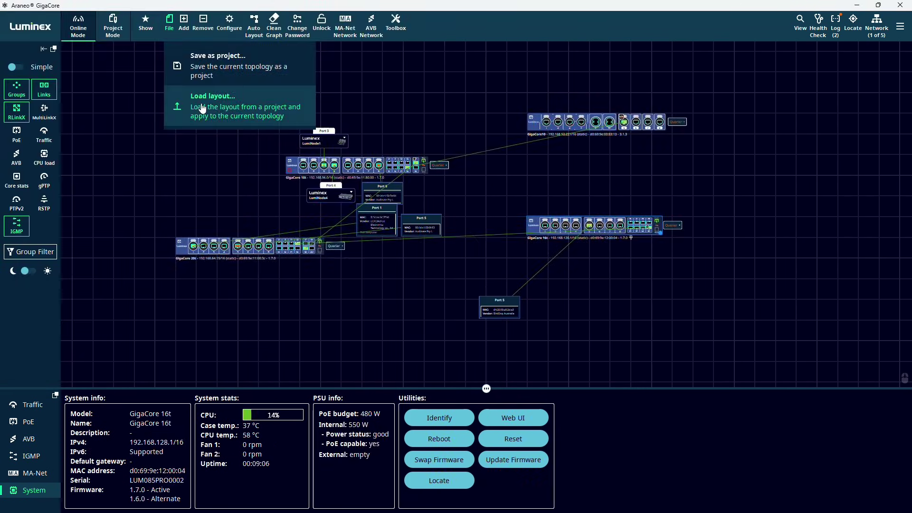
- Reload the layout from demo.ara, discarding unsaved layout changes
left_click(201, 108)
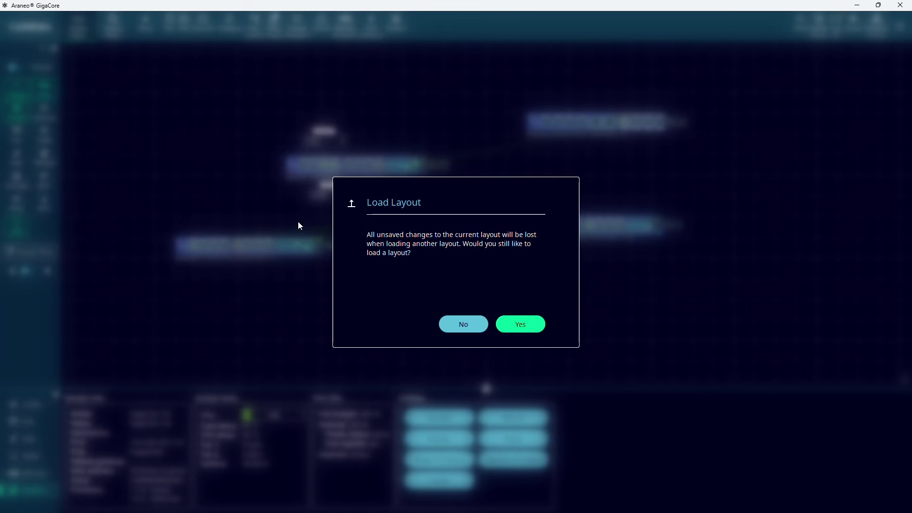
left_click(519, 326)
left_click(267, 88)
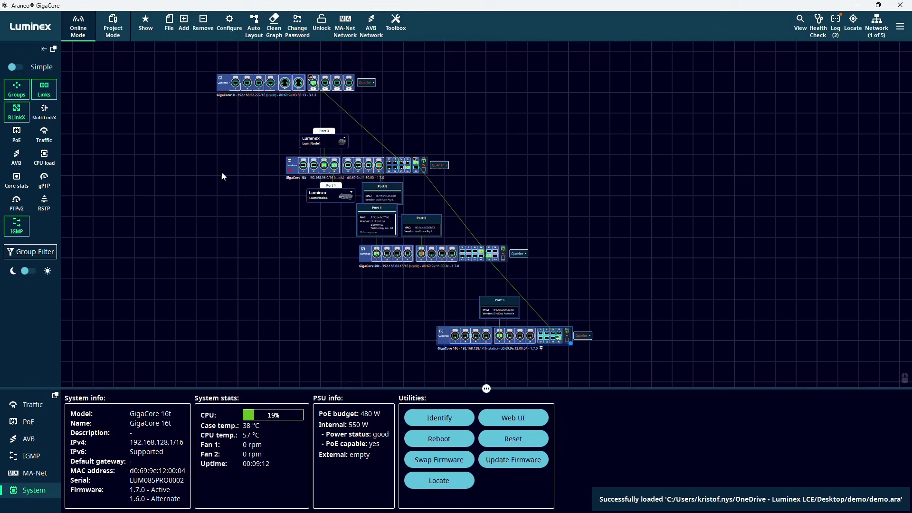
- Create three zones: GigaCore 18t with its devices, GigaCore 20t with 16t, and GigaCore10 alone
left_click_drag(274, 77, 443, 185)
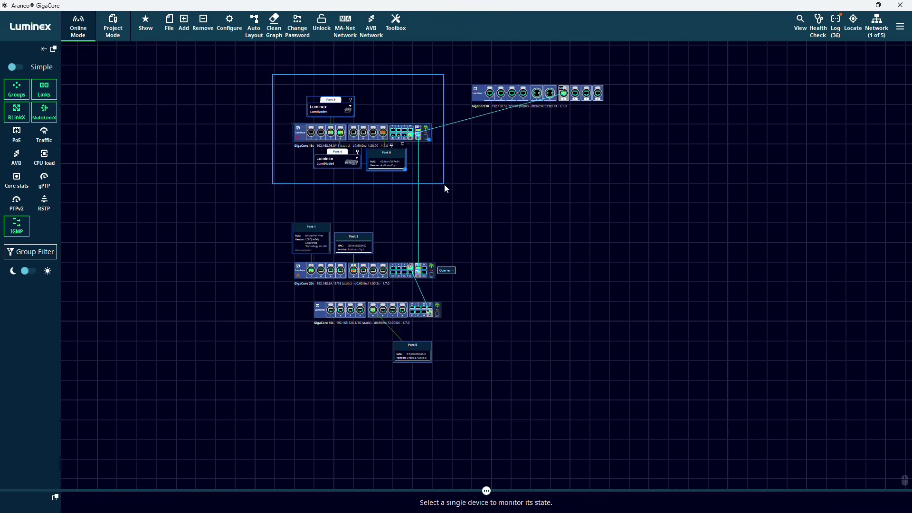
left_click(185, 30)
left_click(220, 59)
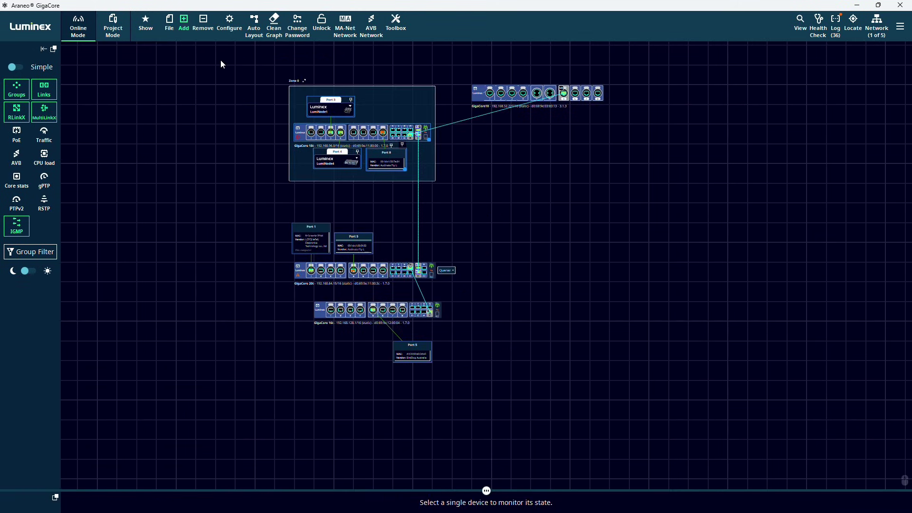
left_click_drag(265, 208, 486, 404)
left_click(184, 24)
left_click(209, 59)
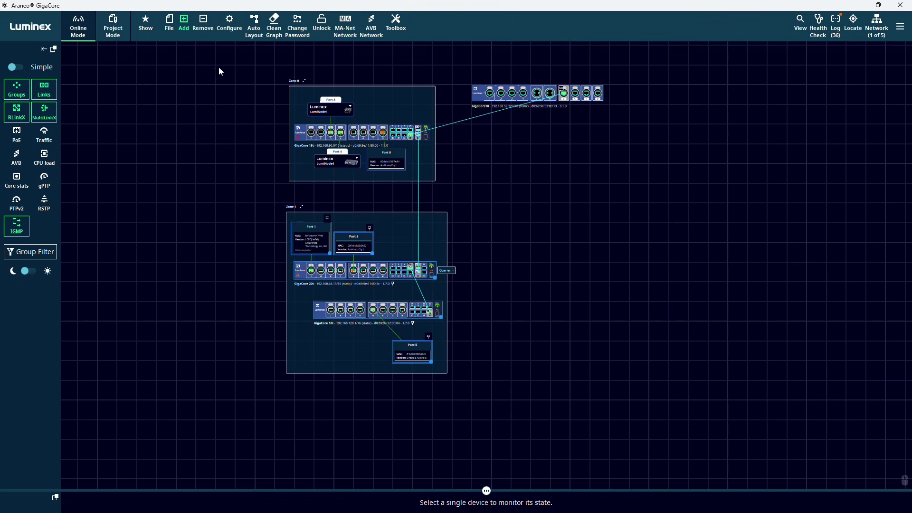
left_click(611, 109)
left_click_drag(611, 109, 611, 109)
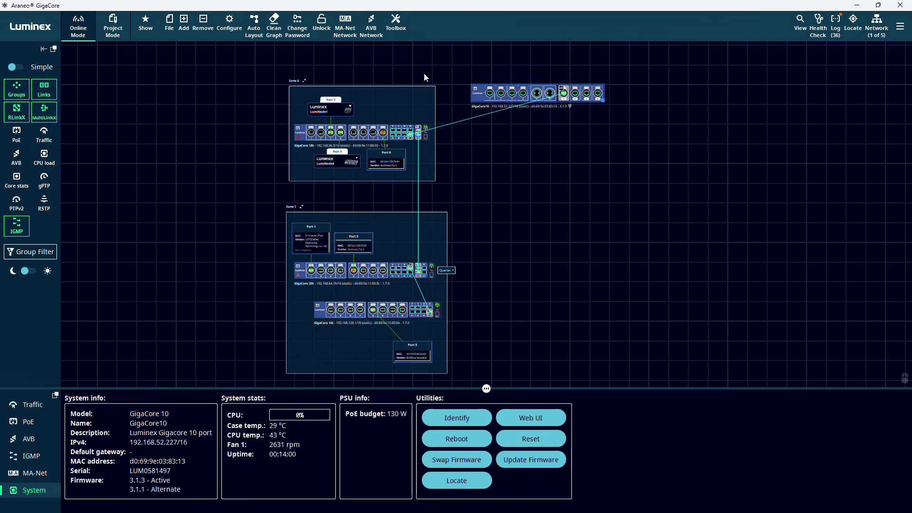
left_click(184, 24)
left_click(198, 50)
- Insert the group legend image and place it to the right of the zones
left_click(184, 24)
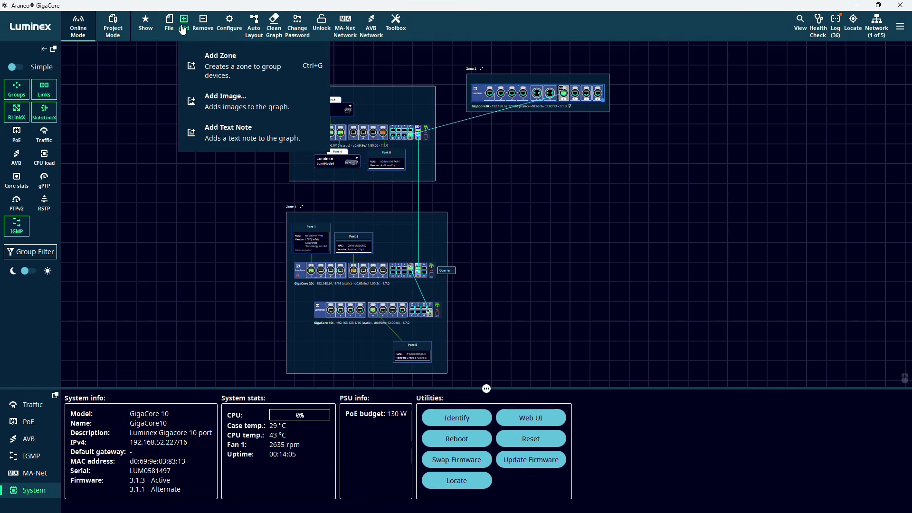
left_click(222, 107)
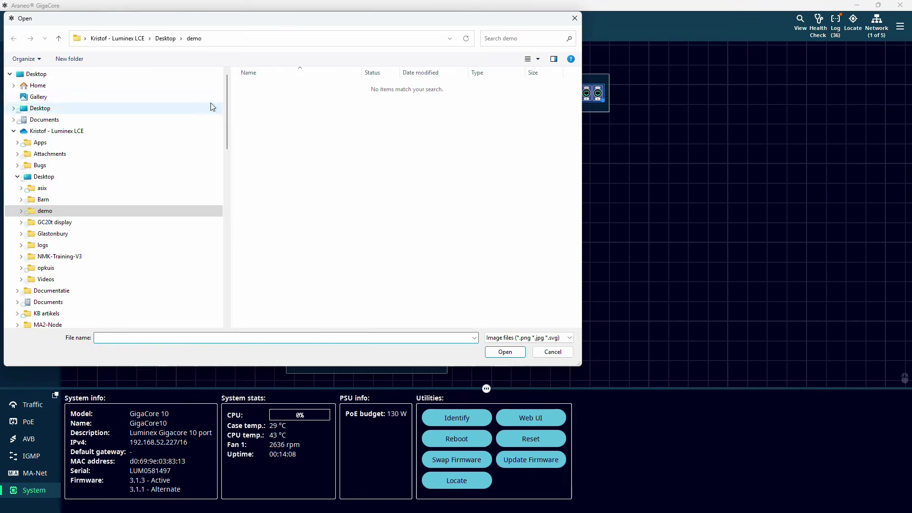
left_click(499, 348)
left_click_drag(443, 194, 516, 229)
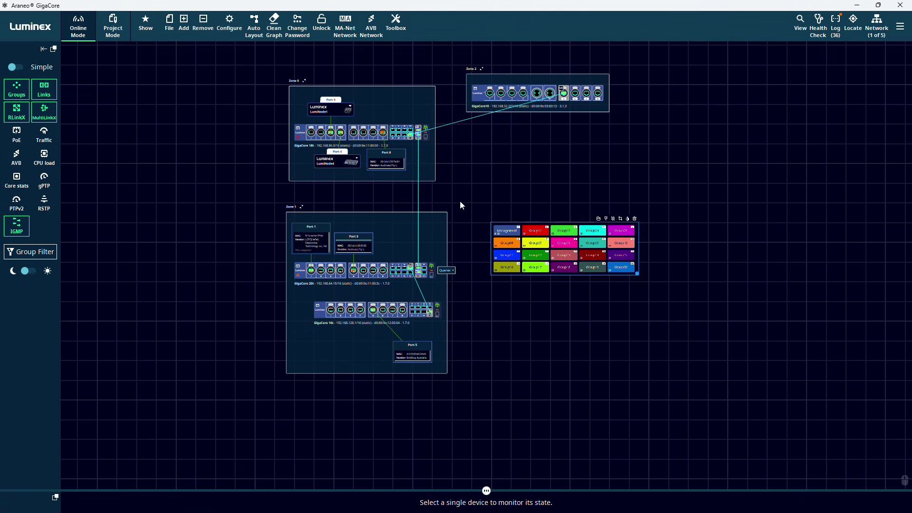
- Add a 'Plan as built' text note beside Zone 2, enlarging and widening its text
left_click(184, 24)
left_click(232, 138)
left_click_drag(486, 266, 503, 176)
double_click(503, 176)
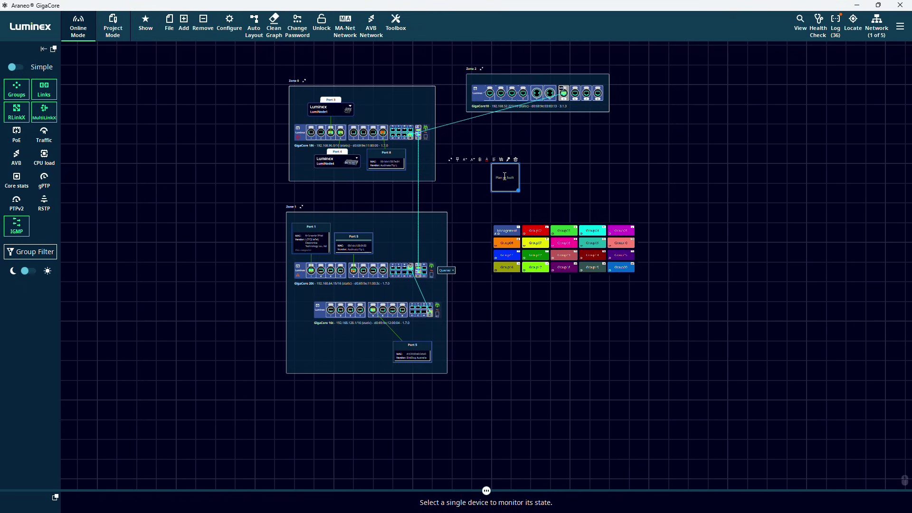
left_click(465, 161)
left_click(465, 160)
left_click_drag(521, 191, 636, 200)
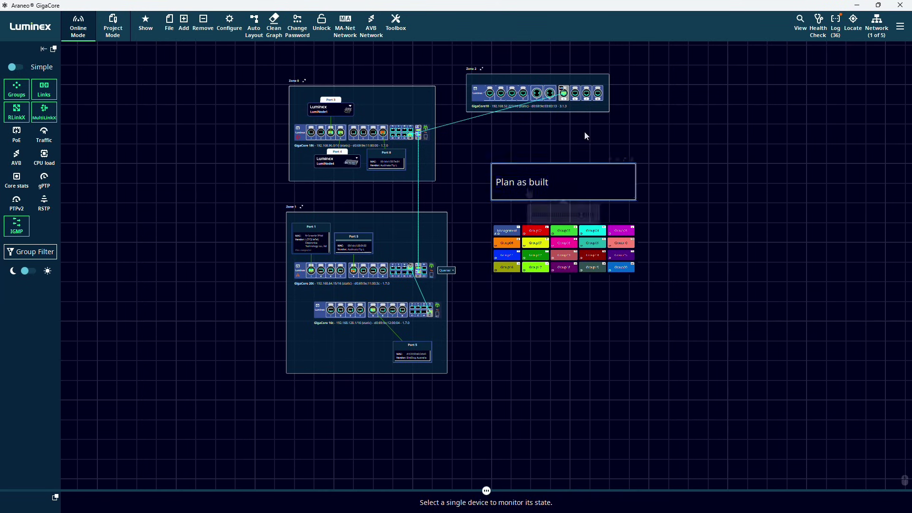
- Delete the Plan as built text note and the group legend image
left_click(202, 31)
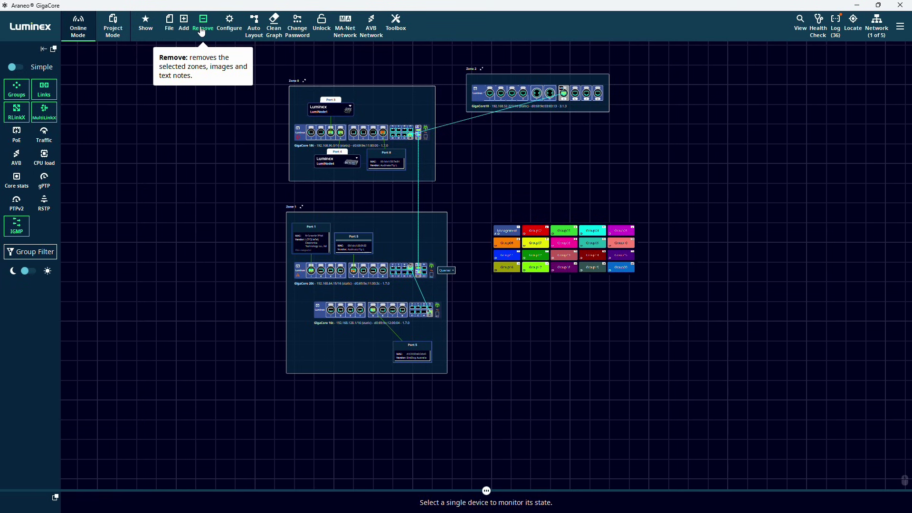
left_click(550, 246)
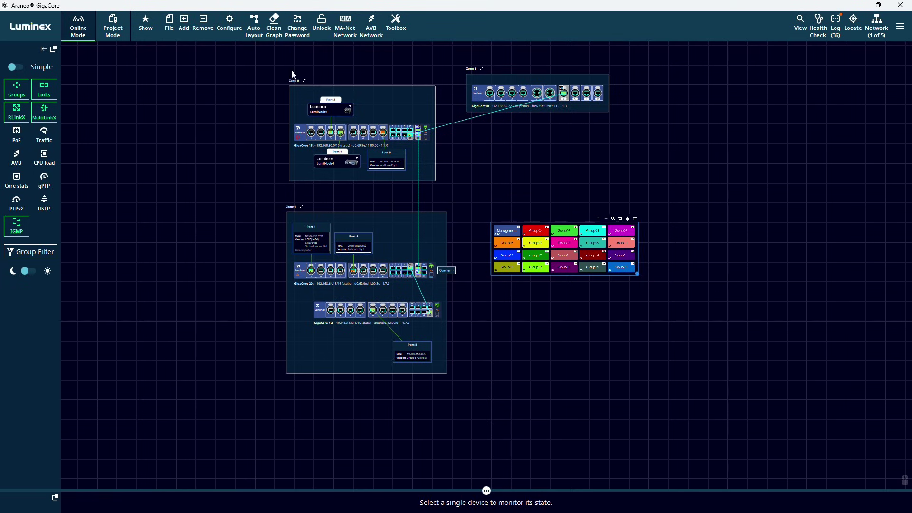
left_click(200, 32)
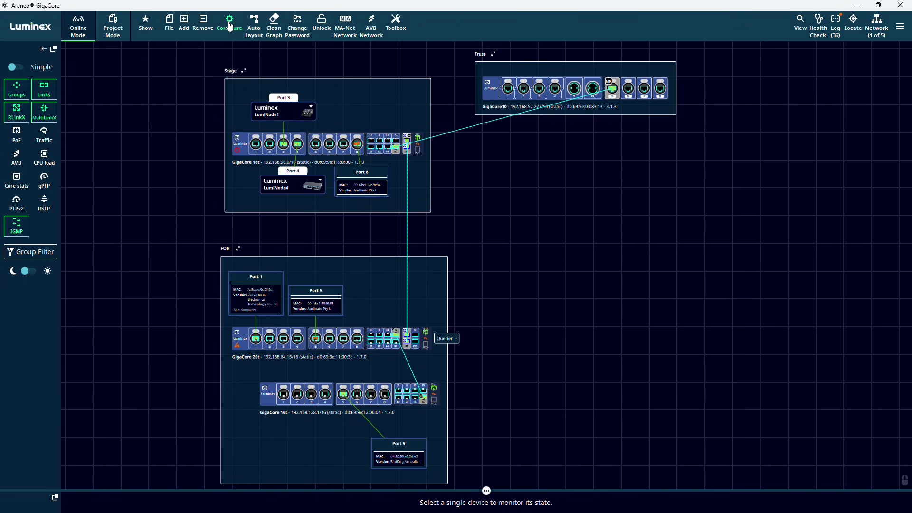
- Assign Stage GigaCore 18t ports 3 and 4 and FOH GigaCore 20t port 8 to sACN
left_click(229, 27)
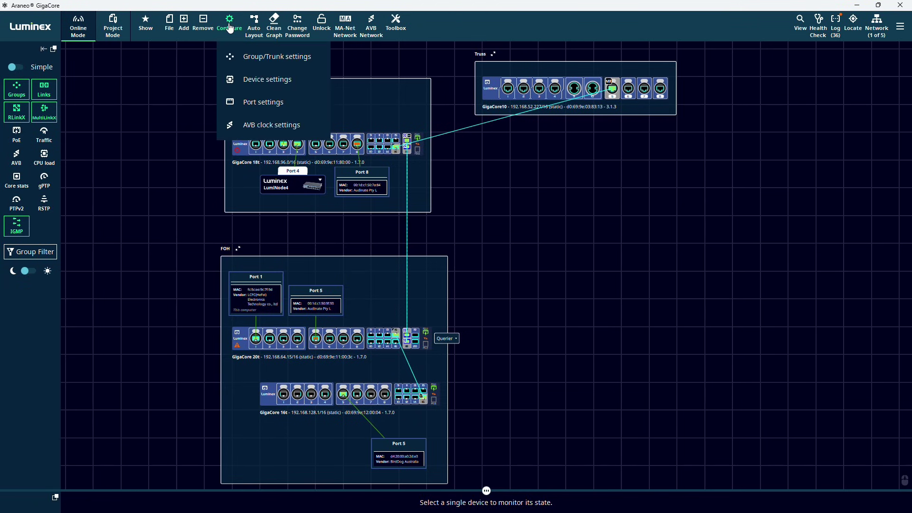
left_click(252, 56)
left_click(677, 170)
left_click(283, 143)
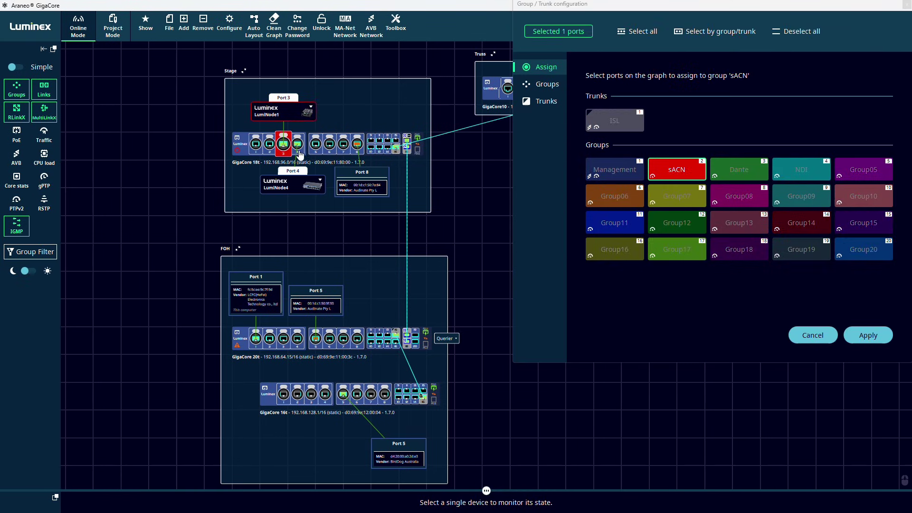
left_click(297, 144)
left_click(358, 338)
left_click(867, 336)
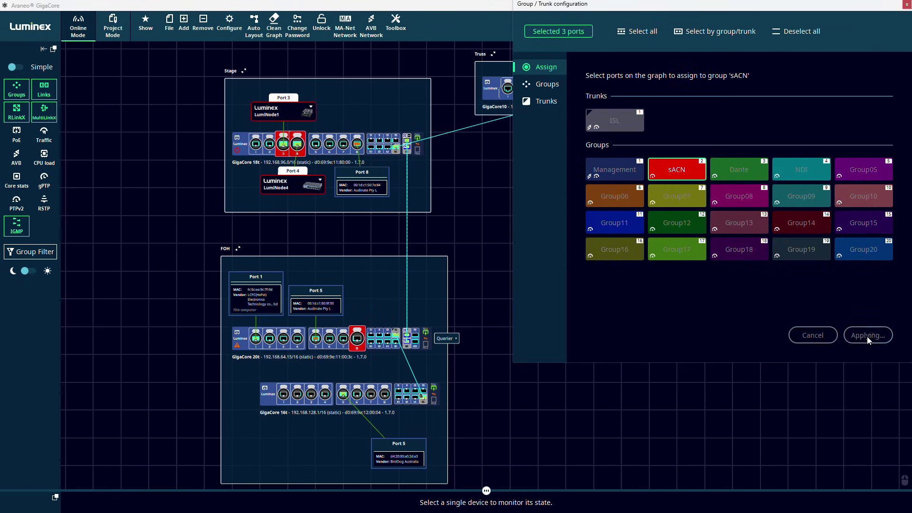
- Assign FOH GigaCore 20t port 5 and Stage GigaCore 18t port 8 to Dante
left_click(739, 169)
left_click(315, 338)
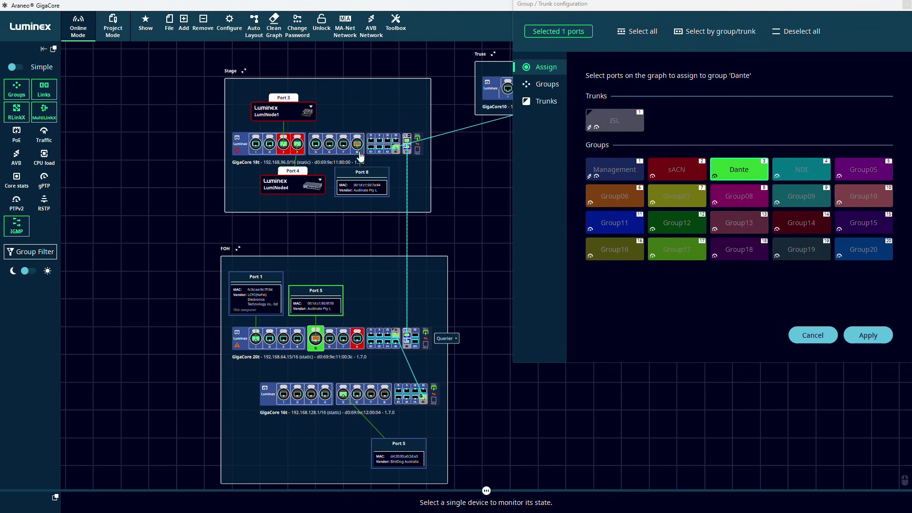
left_click(357, 144)
left_click(867, 335)
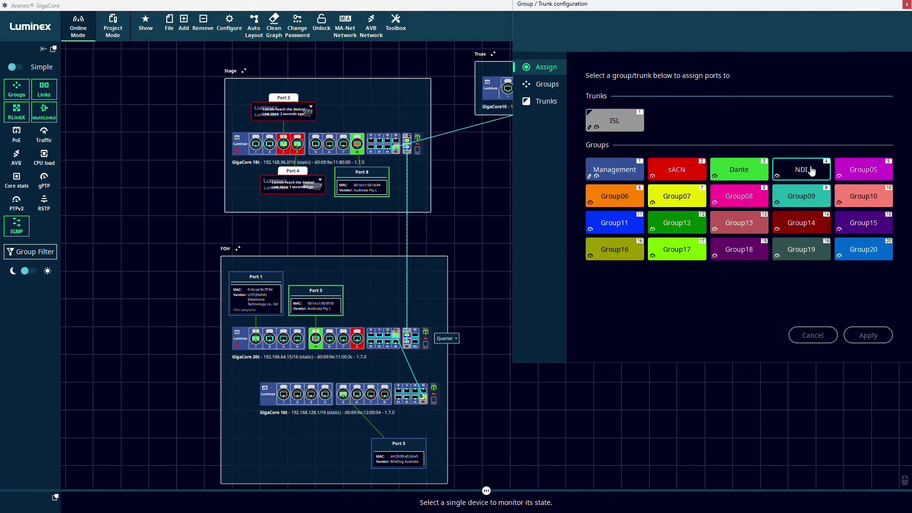
- Assign GigaCore 16t port 5 and the Truss GigaCore10 port to NDI
left_click(801, 170)
left_click(343, 394)
left_click(507, 88)
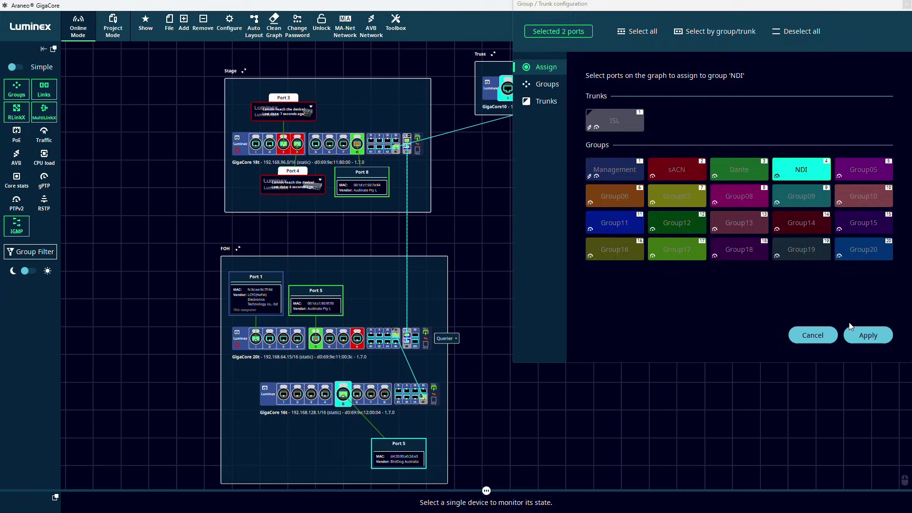
left_click(868, 335)
- Apply maximum LED brightness to all four GigaCores, then move to the SNMP settings
left_click(230, 24)
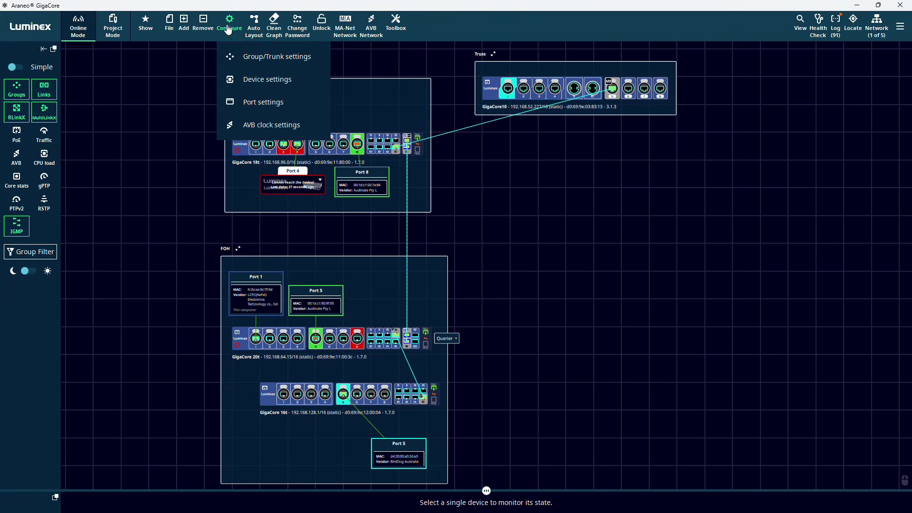
left_click(260, 80)
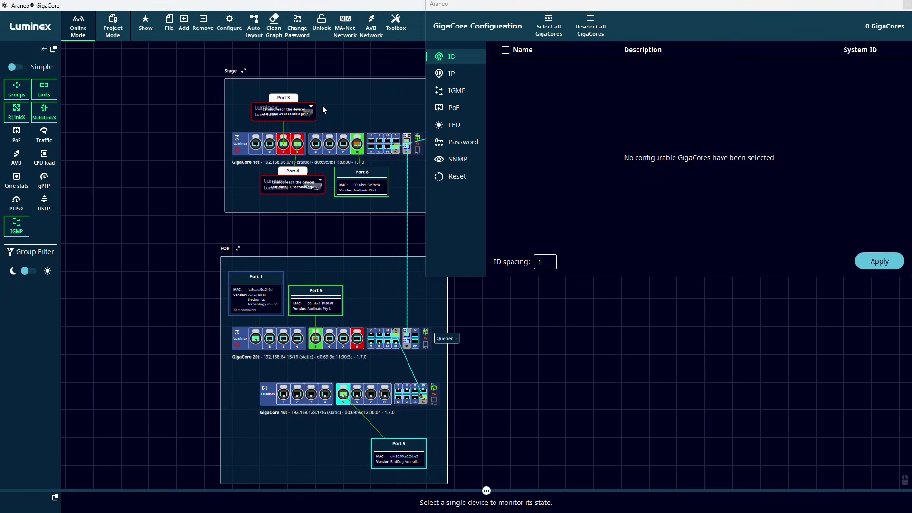
left_click(454, 125)
left_click(542, 31)
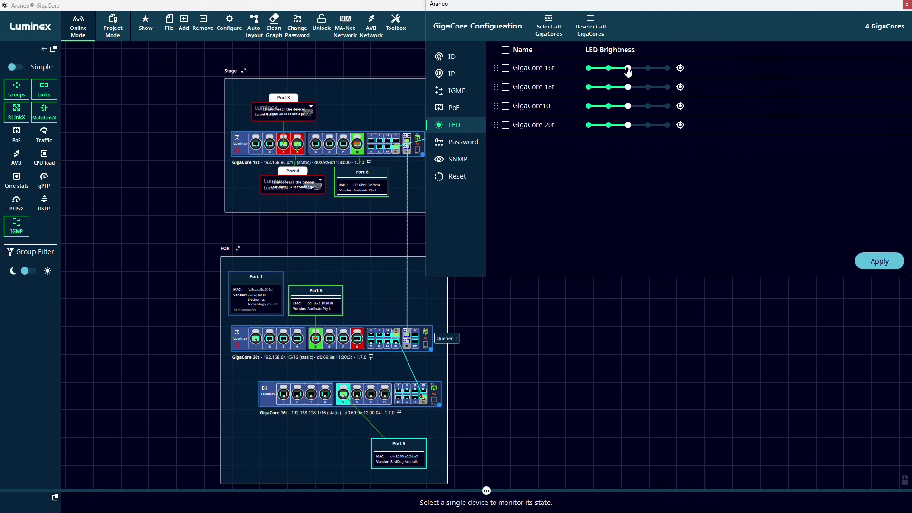
left_click(505, 50)
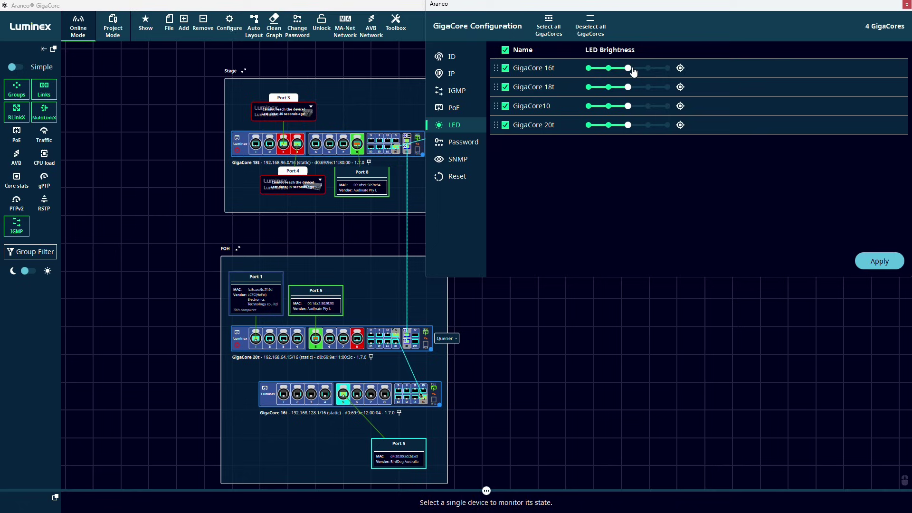
left_click_drag(627, 68, 672, 66)
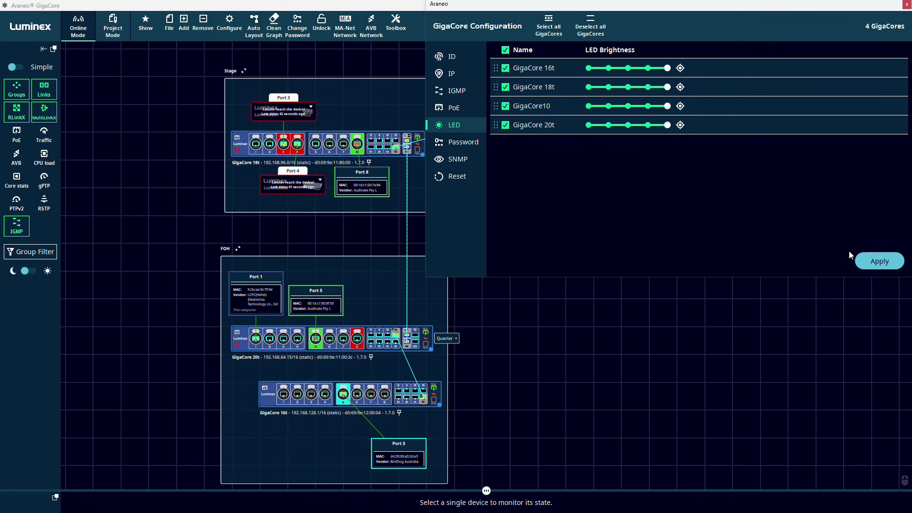
left_click(880, 265)
left_click(452, 160)
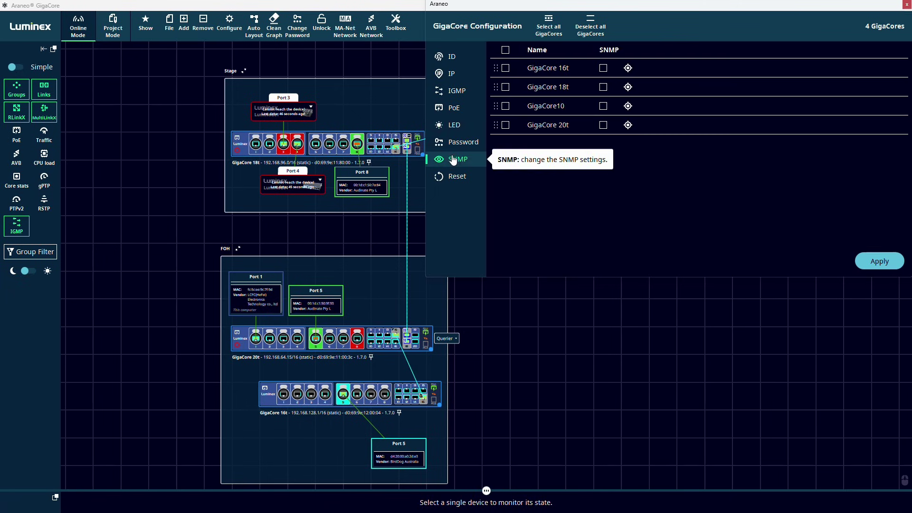
left_click(231, 29)
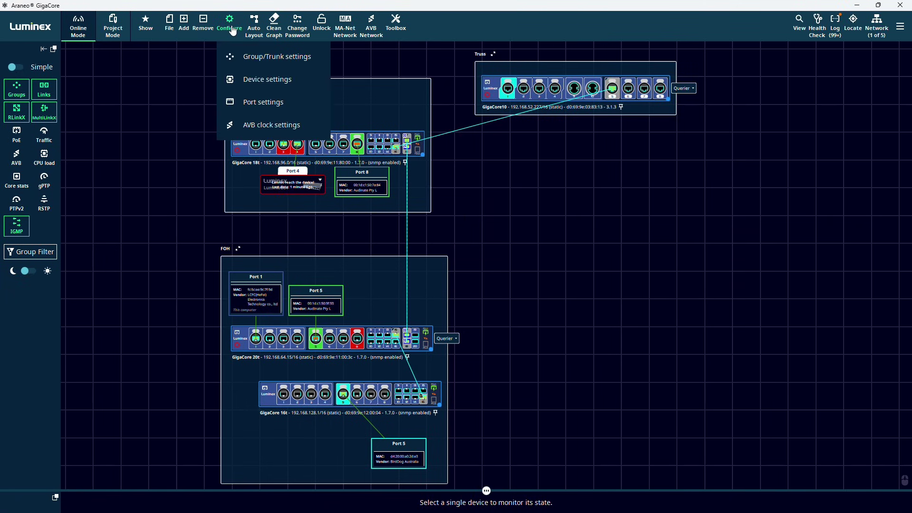
- On GigaCore10 port 2, turn off RLinkX, set speed to Disabled, and check its PoE settings
left_click(265, 106)
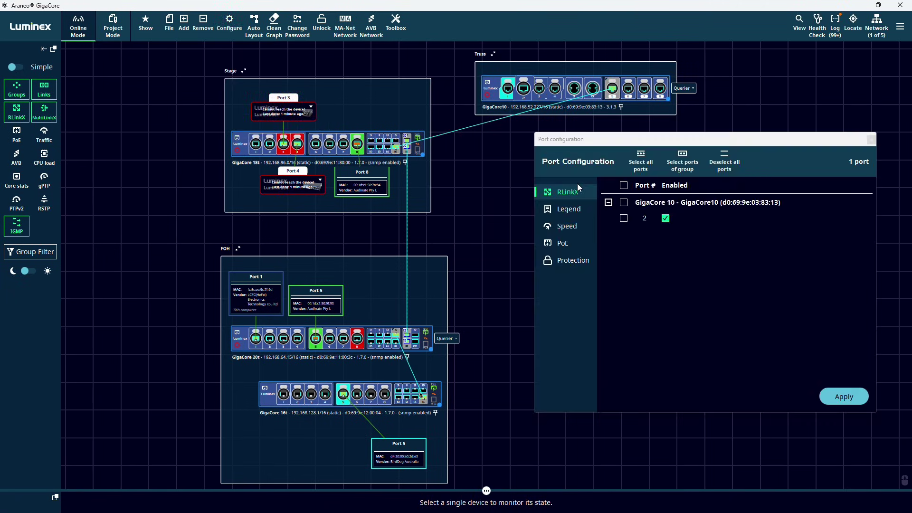
left_click(665, 218)
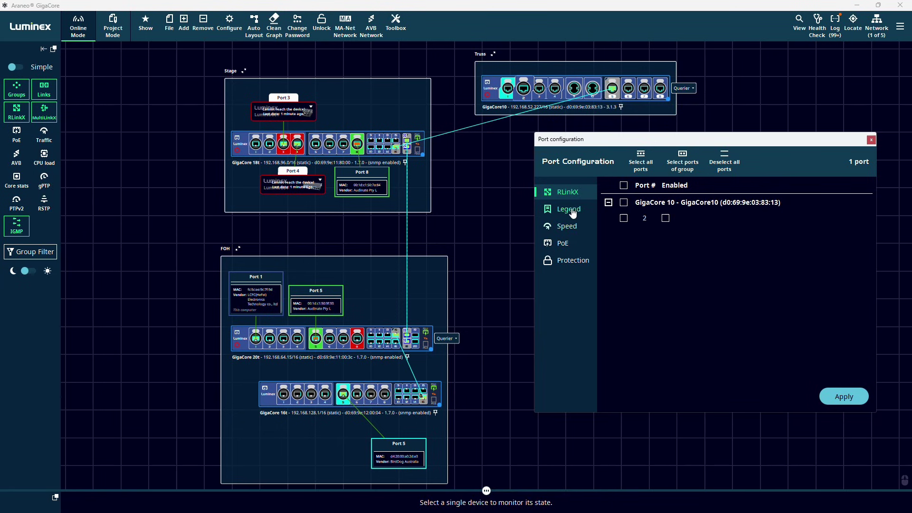
left_click(570, 229)
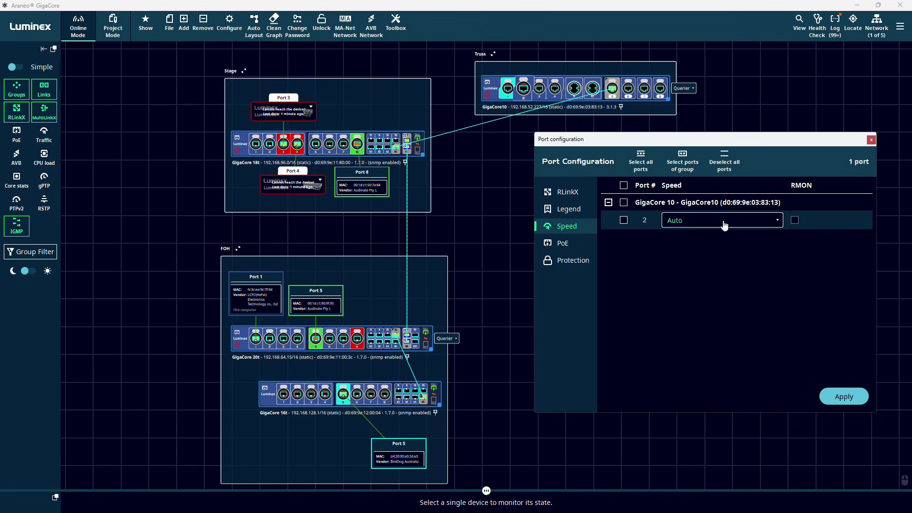
left_click(707, 221)
left_click(708, 255)
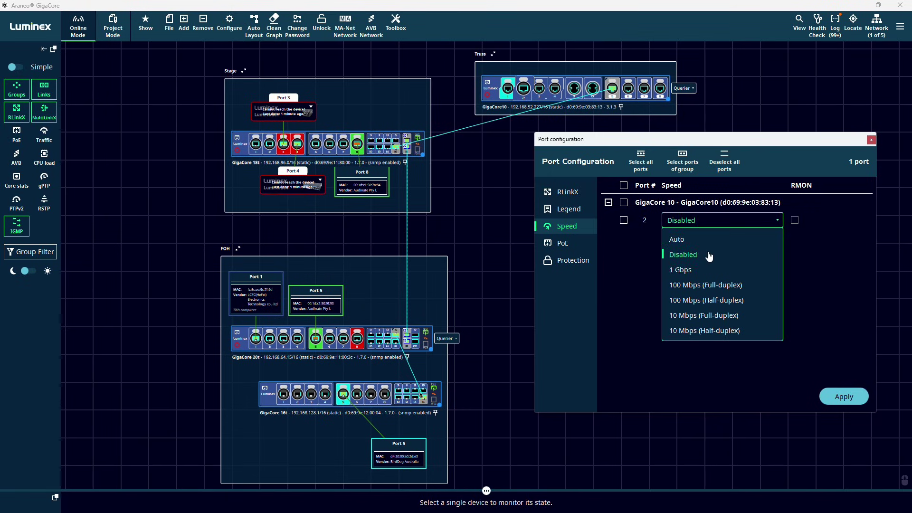
left_click(565, 243)
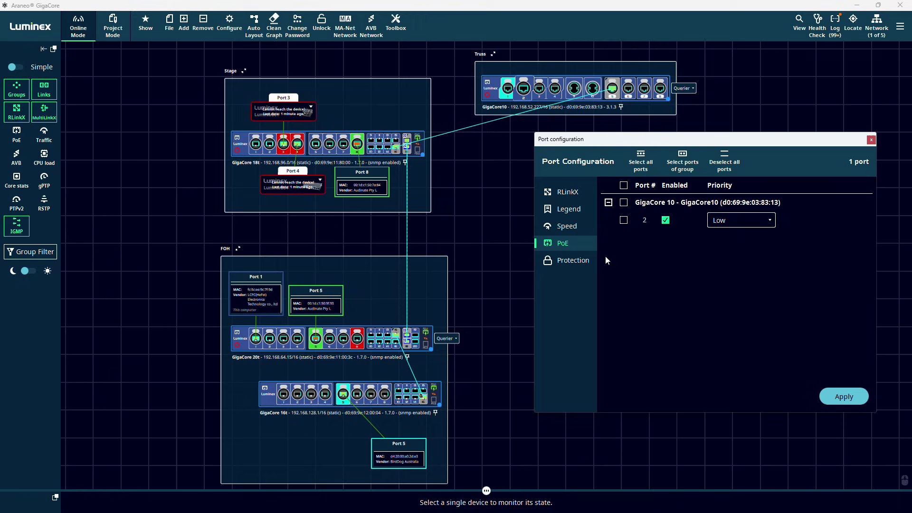
- Apply the port 2 changes, then set GigaCore 20t as AVB clock Master and 16t as Backup
left_click(844, 397)
left_click(229, 24)
left_click(279, 128)
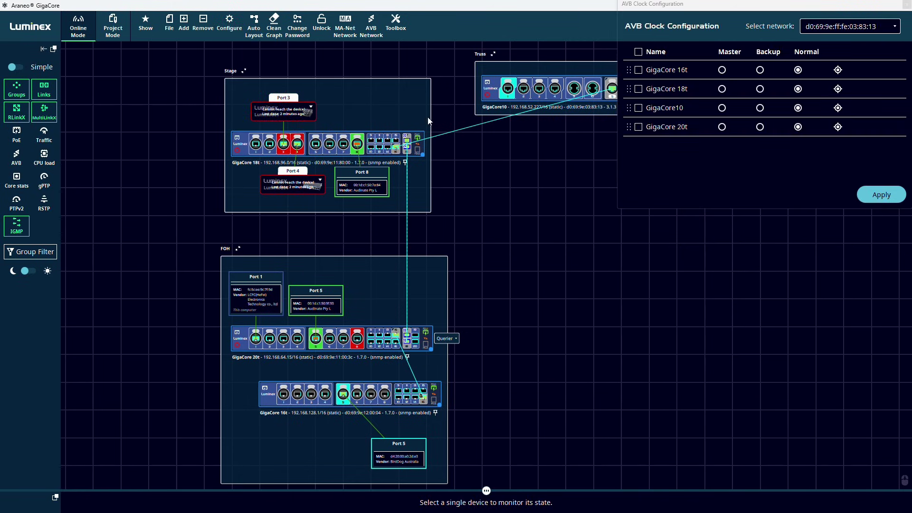
left_click(722, 130)
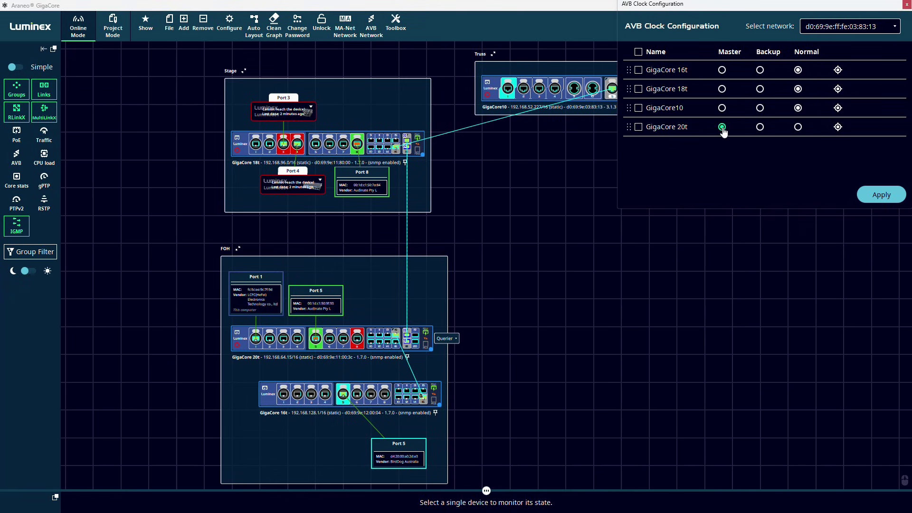
left_click(760, 70)
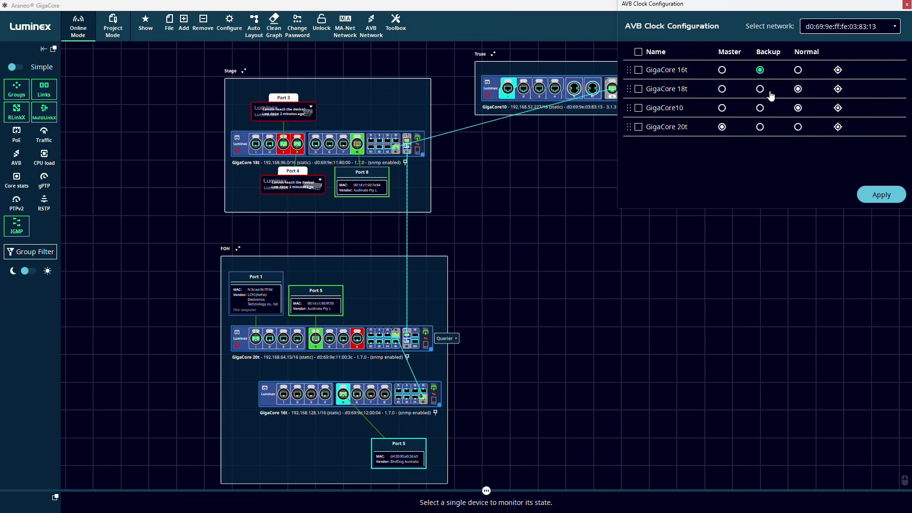
left_click(881, 195)
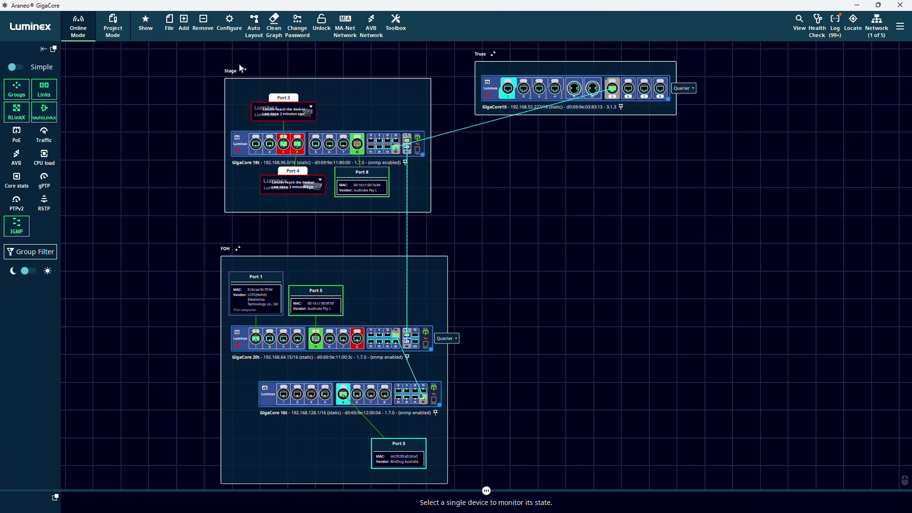
- Run auto layout on the network graph, confirming it twice
left_click(255, 28)
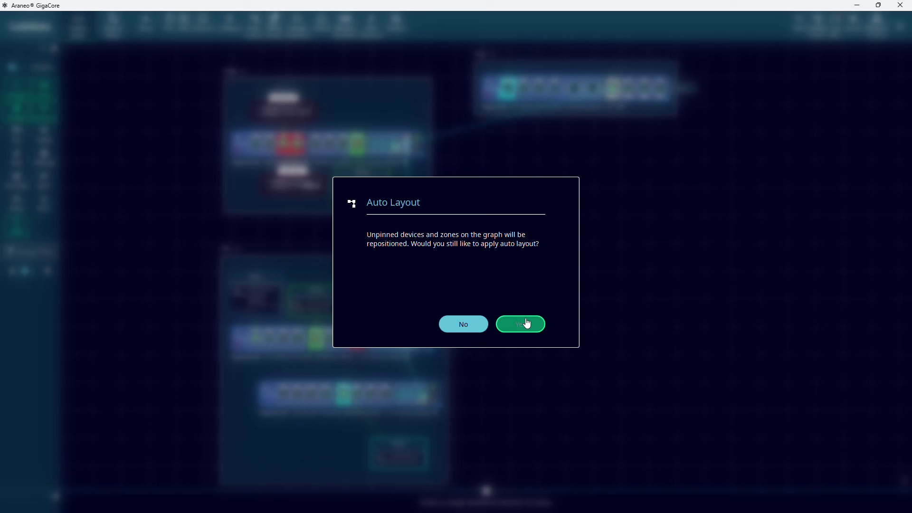
left_click(526, 322)
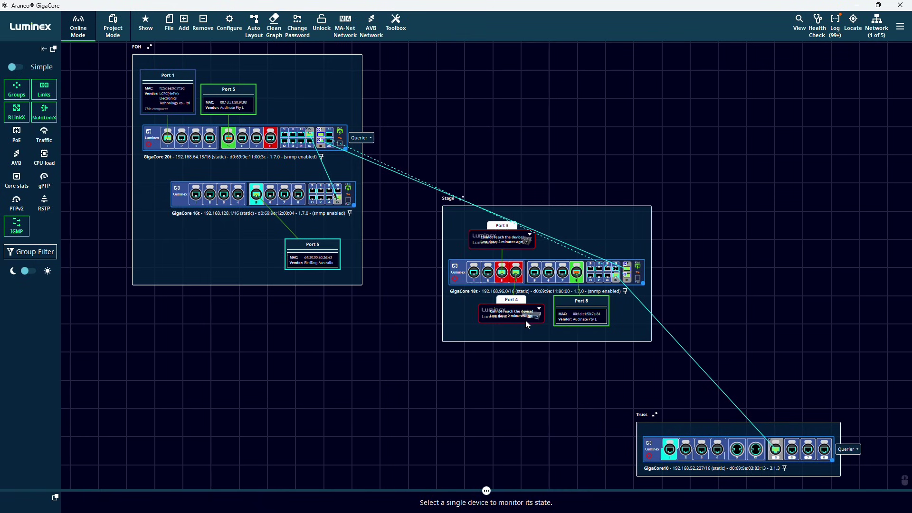
left_click(255, 32)
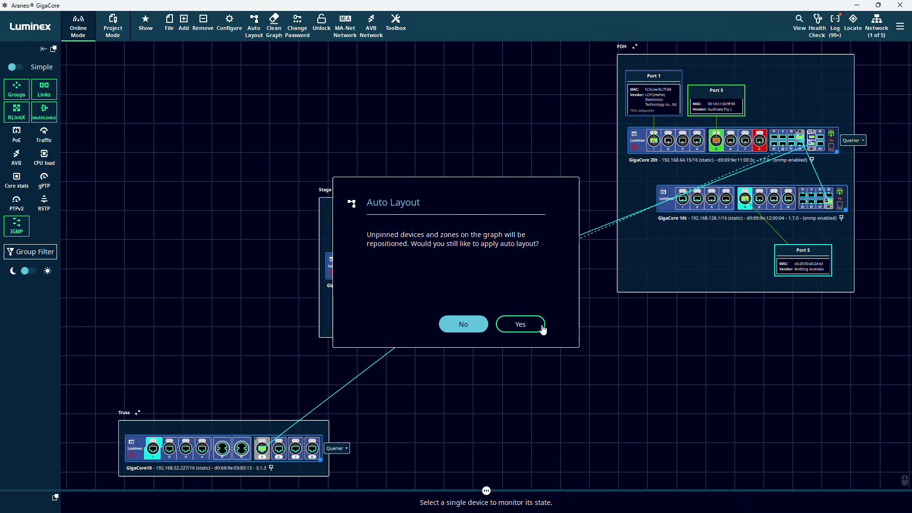
left_click(520, 323)
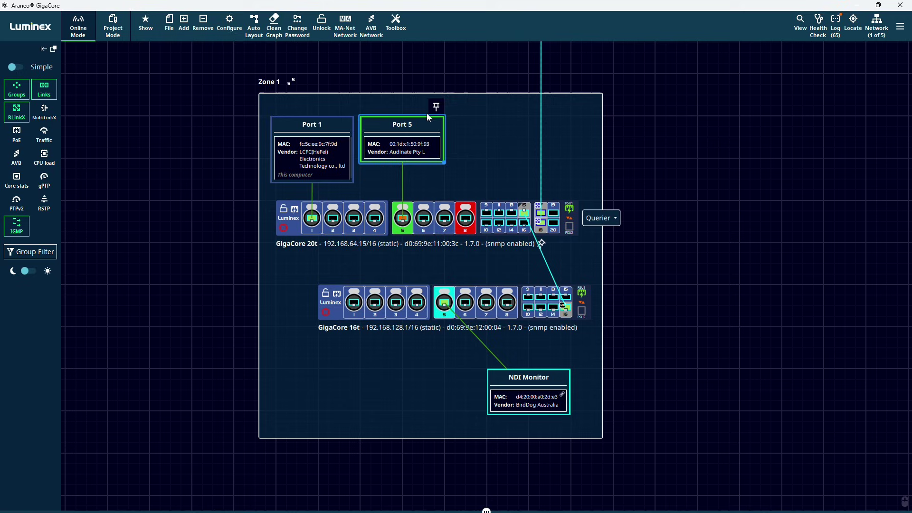
- Reposition the Port 5 device box within Zone 1
left_click(434, 105)
left_click(338, 132)
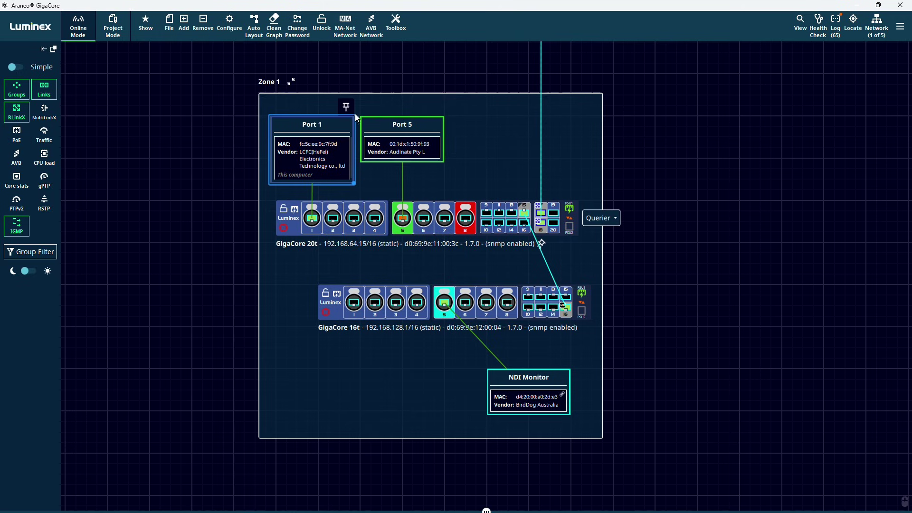
left_click_drag(407, 132, 469, 142)
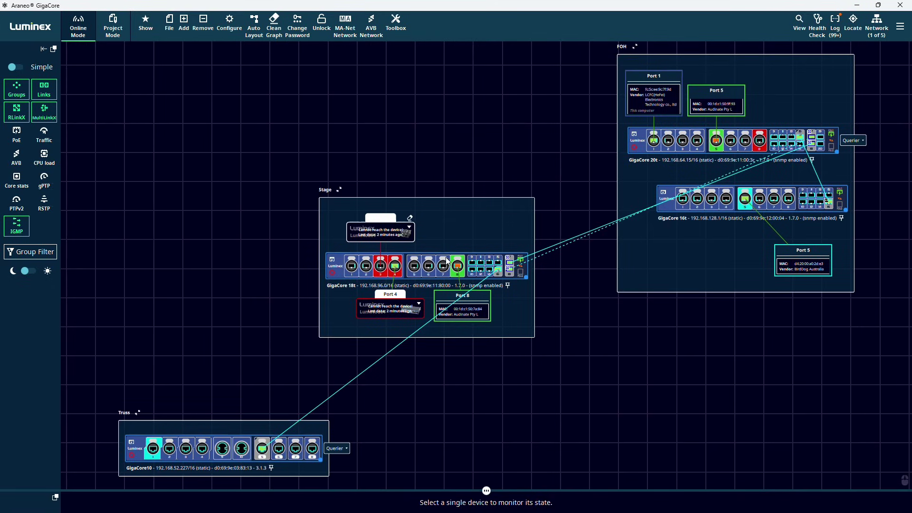
- Remove unreachable devices from the graph and set a new password on all four switches
left_click(274, 38)
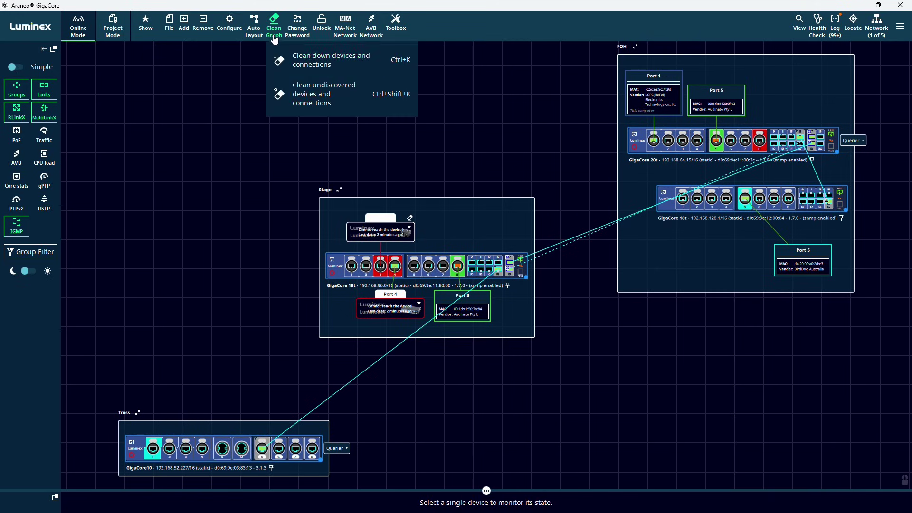
left_click(308, 66)
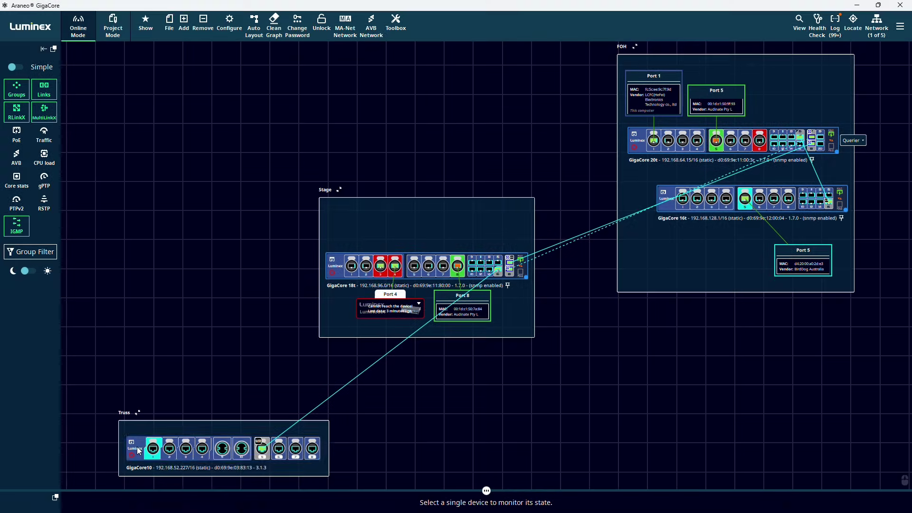
left_click(298, 27)
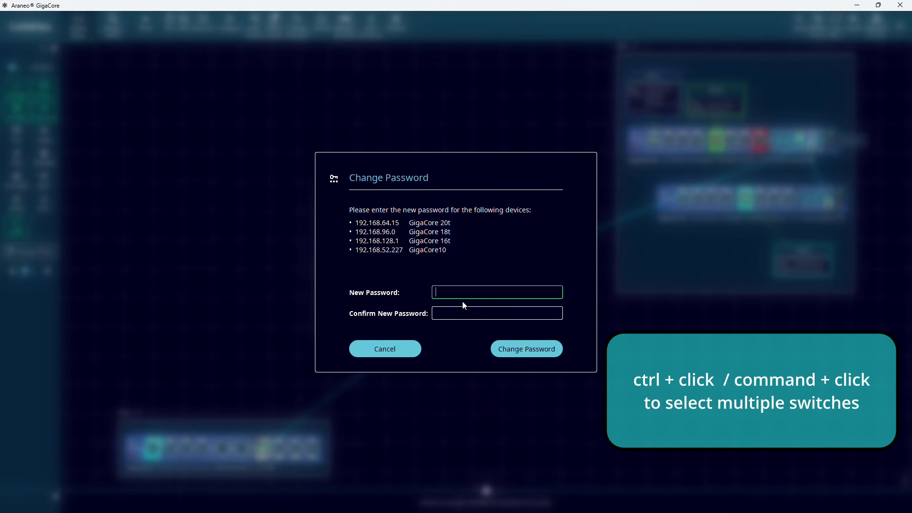
key("ctrl+v")
key("Tab")
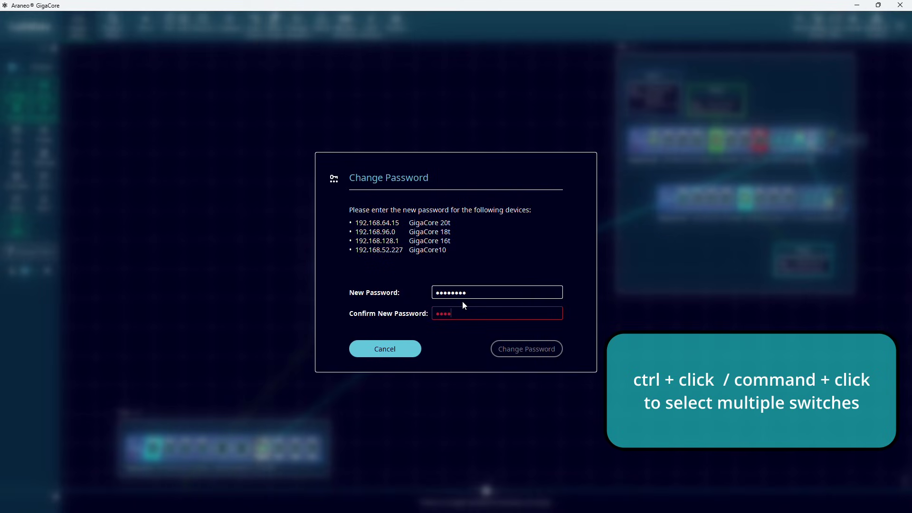
type("••")
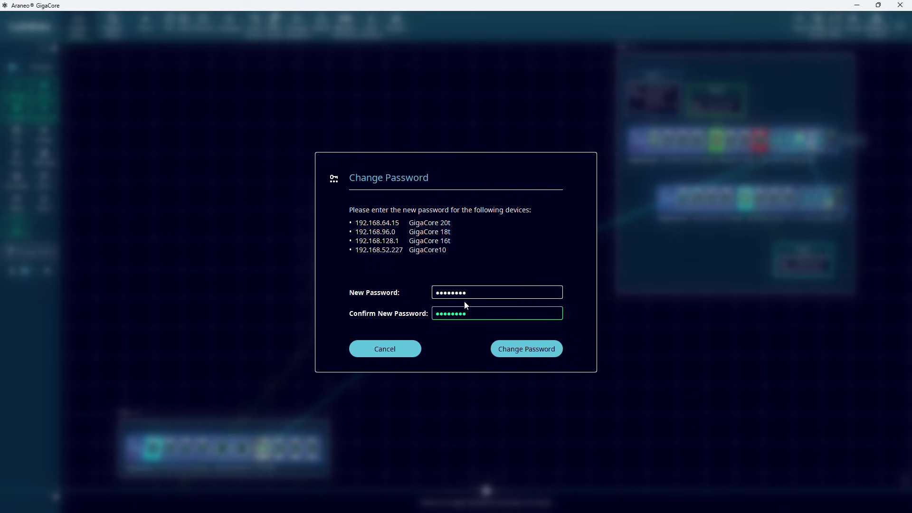
left_click(536, 350)
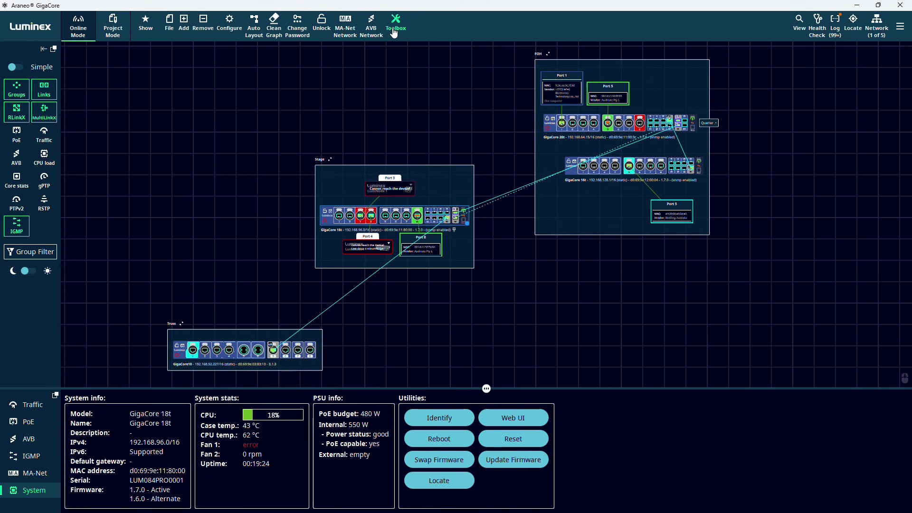
- Download firmware 3.1.4 and flash it onto GigaCore10, closing the updater when finished
left_click(394, 31)
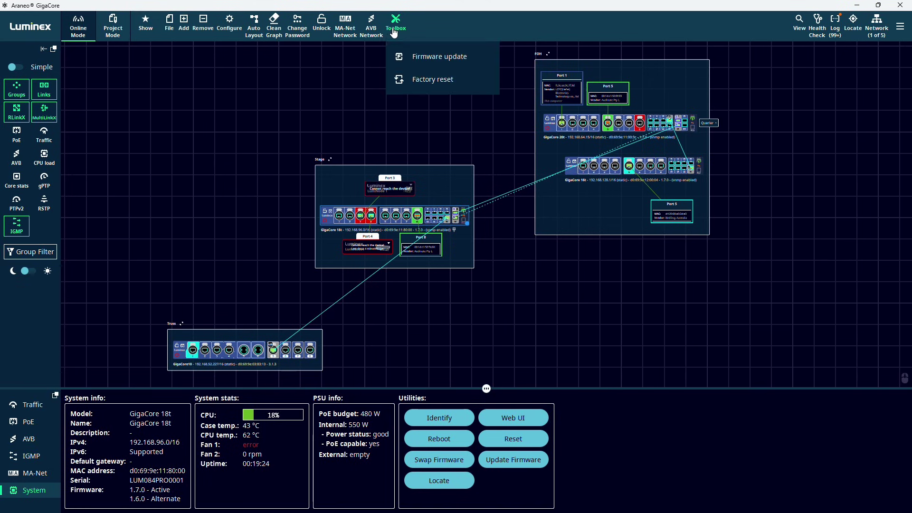
left_click(430, 58)
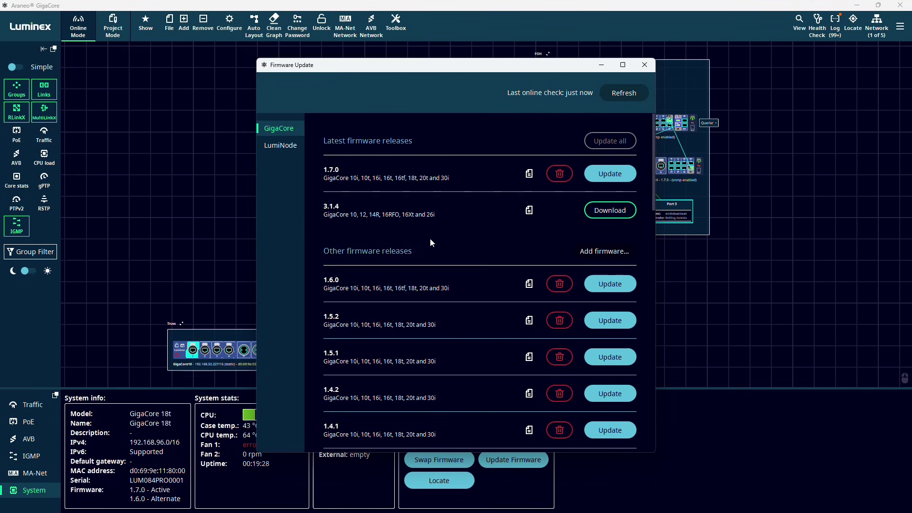
left_click(608, 212)
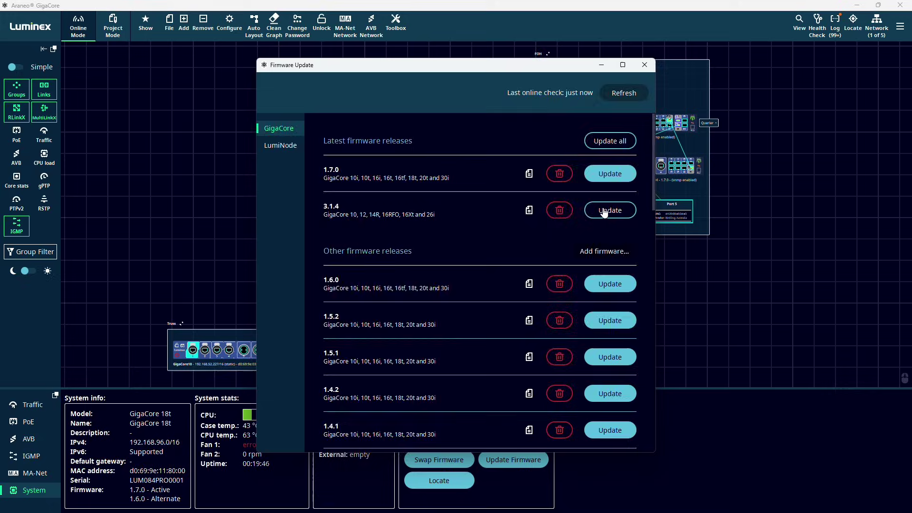
left_click(587, 216)
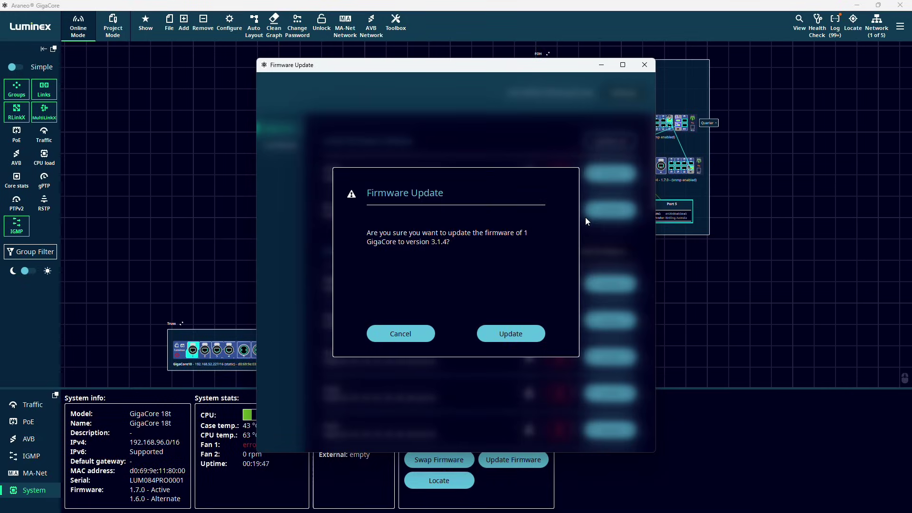
left_click(511, 336)
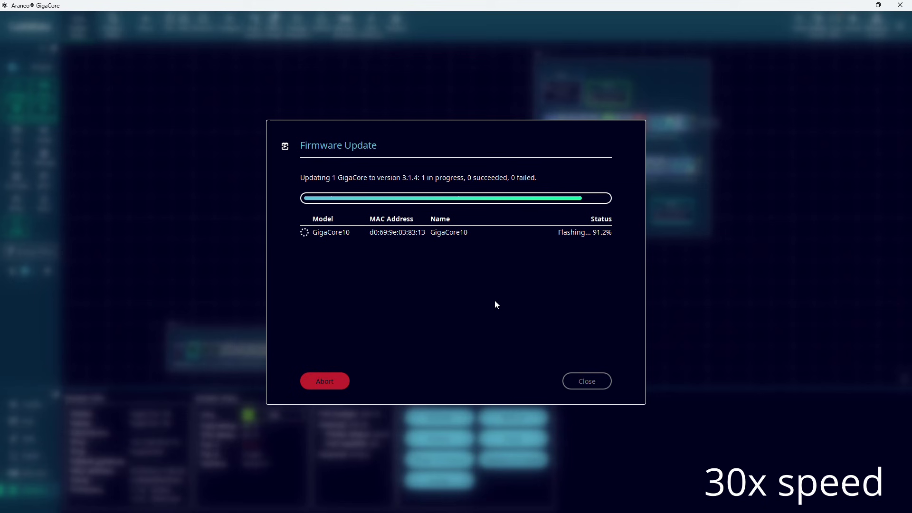
left_click(589, 382)
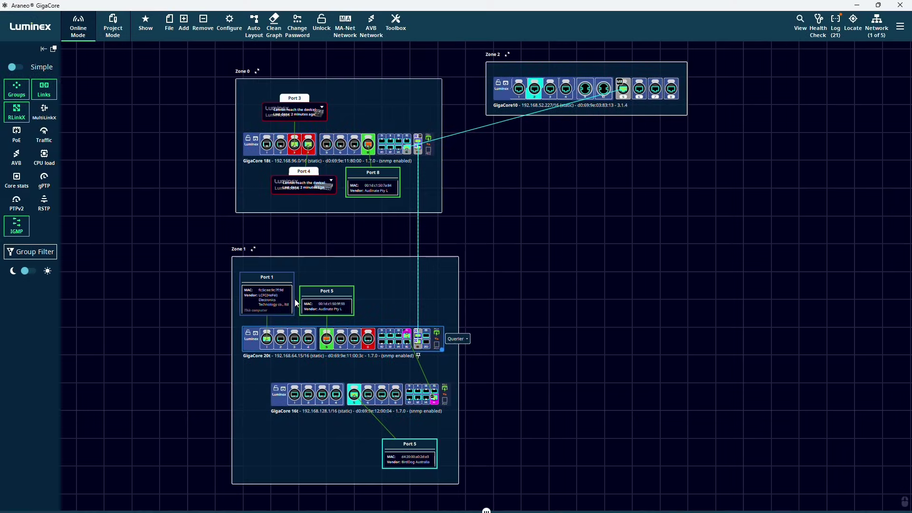
- Toggle the Groups and Links overlays off and back on, then zoom into Zone 1
left_click(19, 93)
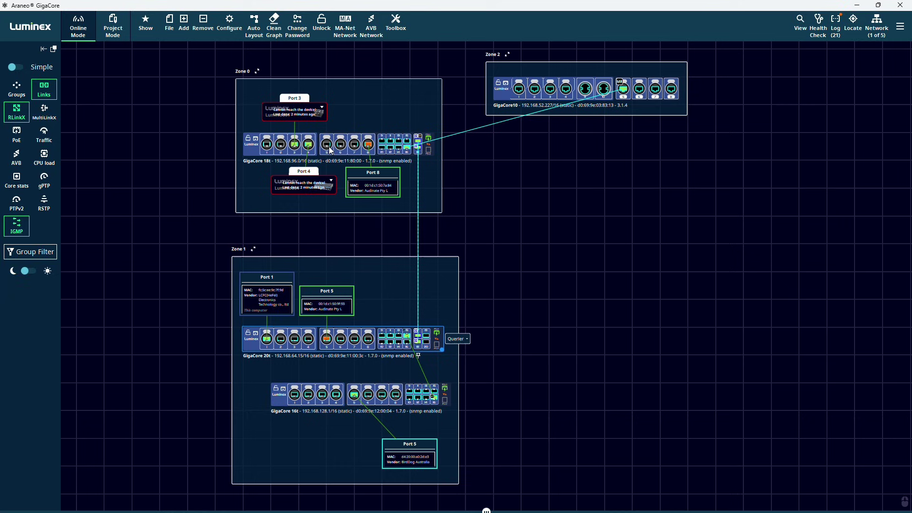
left_click(22, 97)
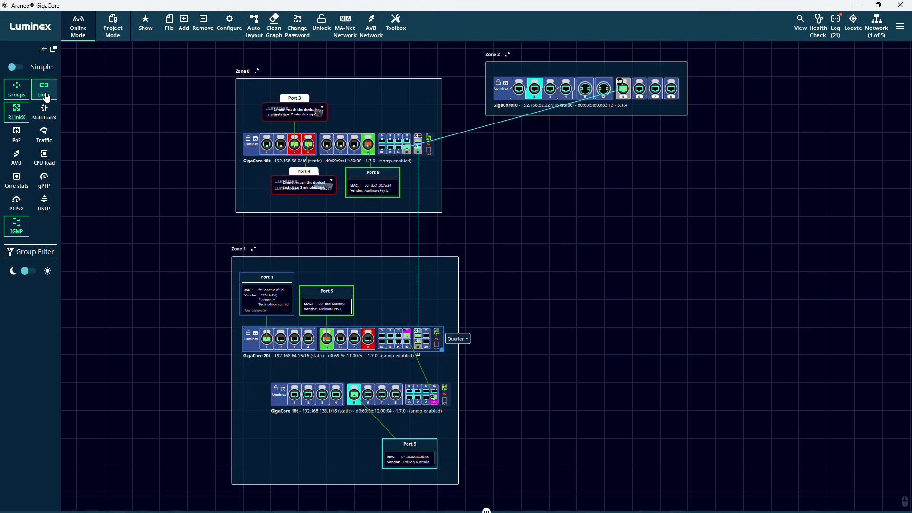
left_click(46, 98)
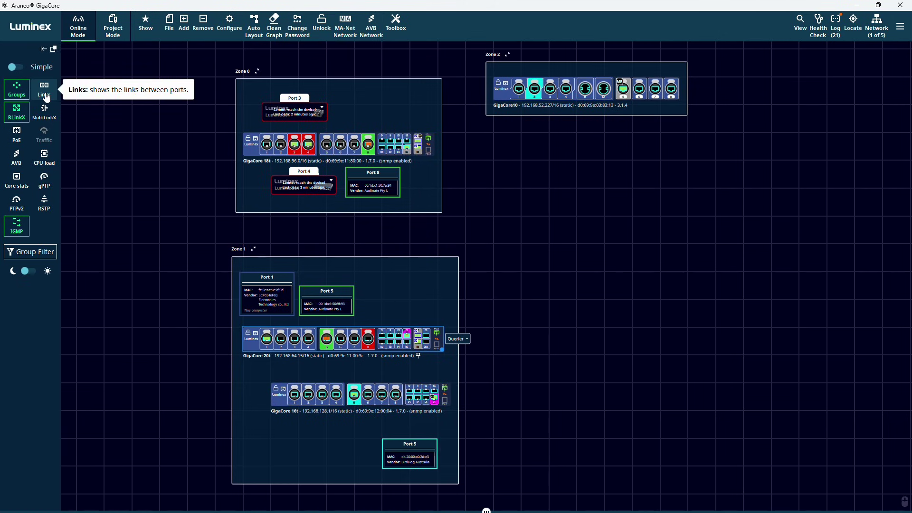
left_click(46, 97)
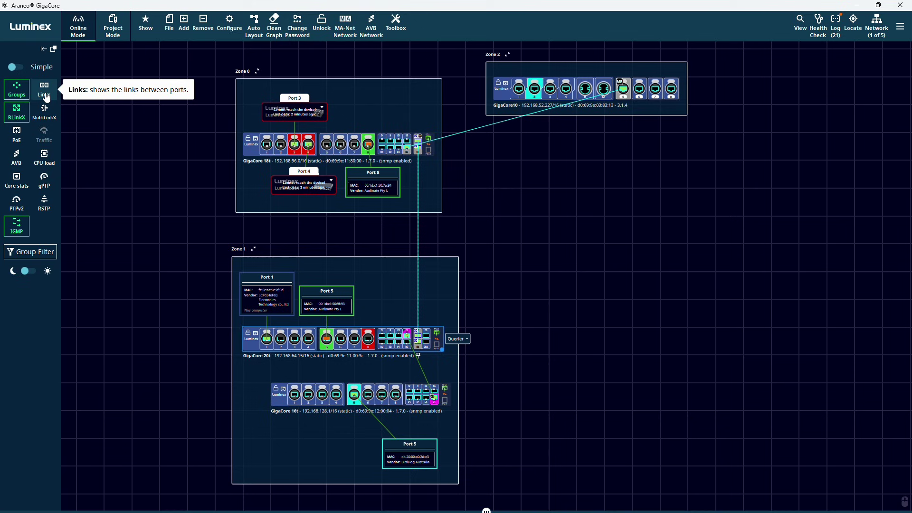
scroll(166, 220, "up", 3)
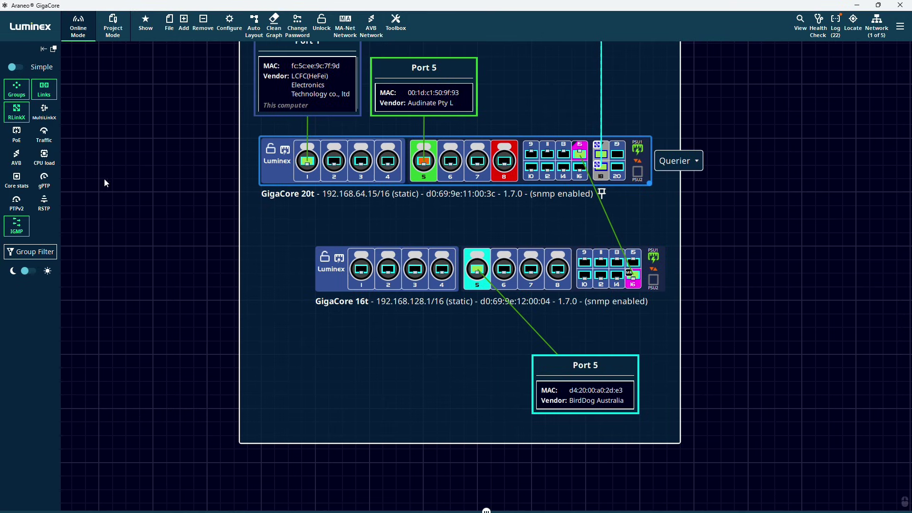
- Toggle the RLinkX borders off and on, then enable the MultiLinkX overlay
left_click(20, 119)
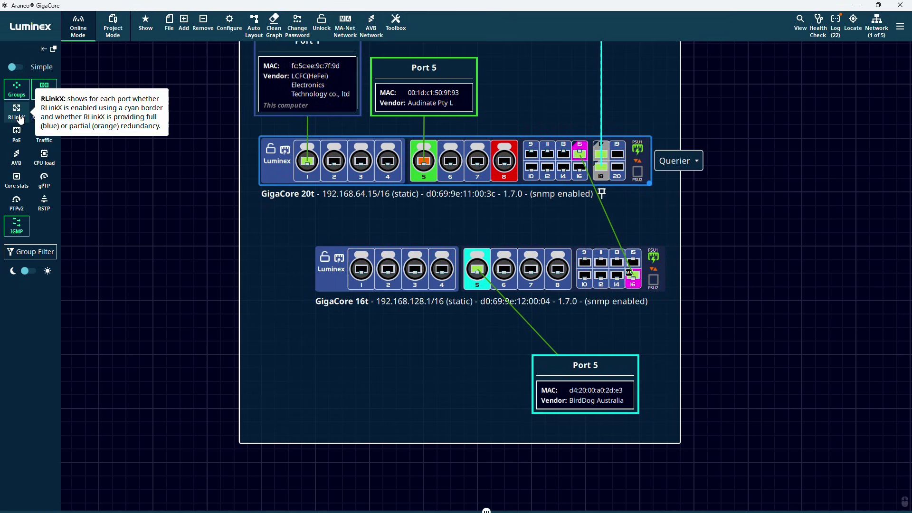
left_click(20, 119)
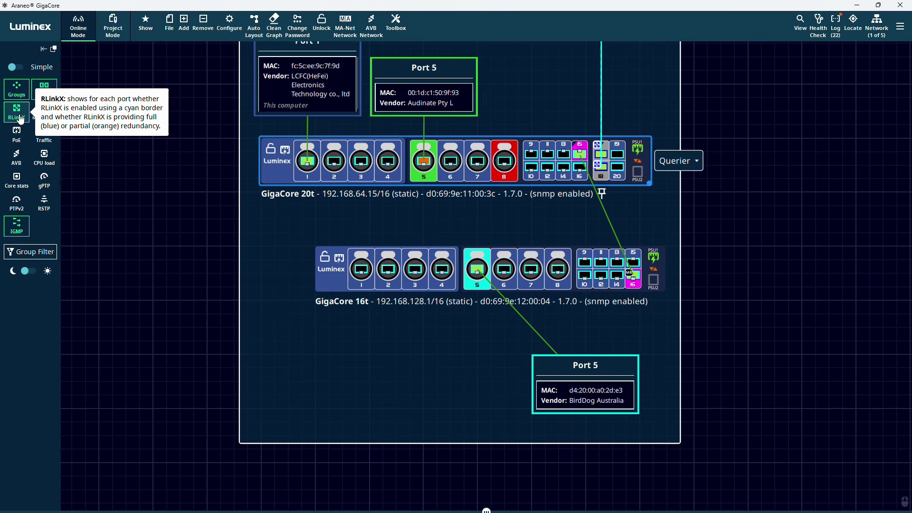
left_click(20, 120)
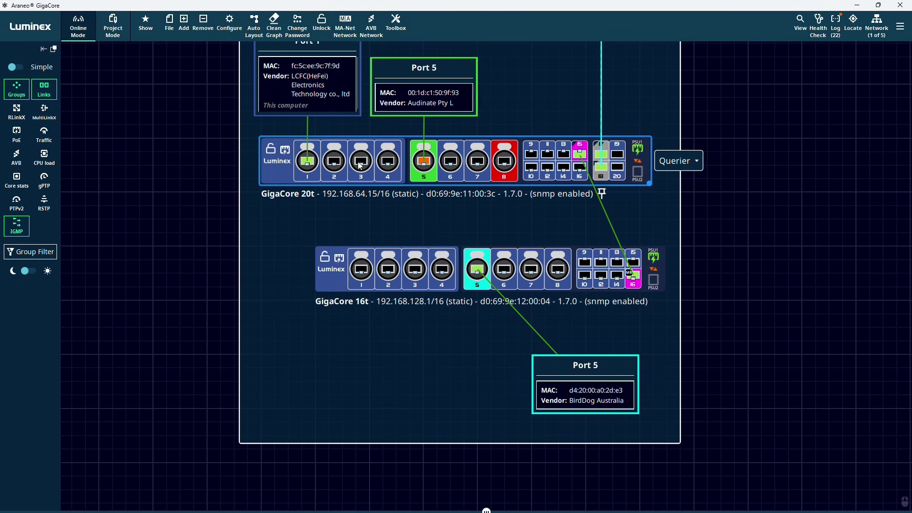
left_click(15, 120)
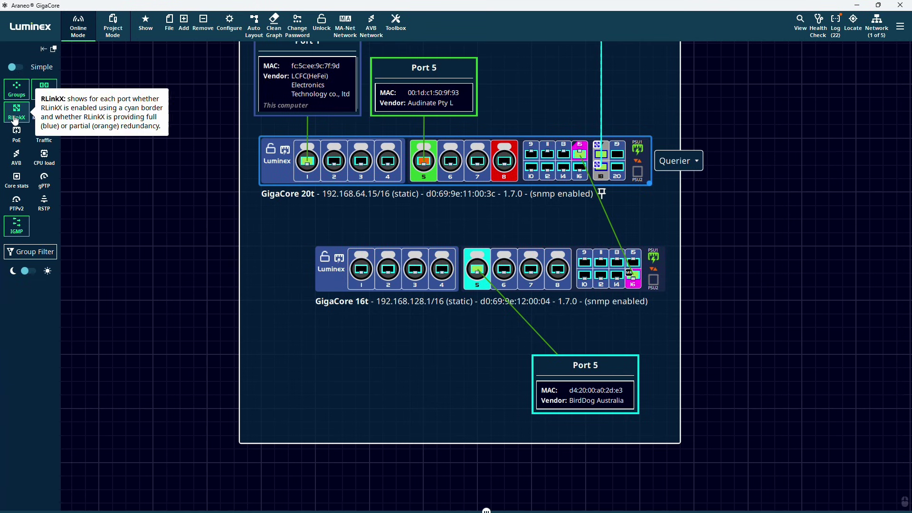
left_click(45, 114)
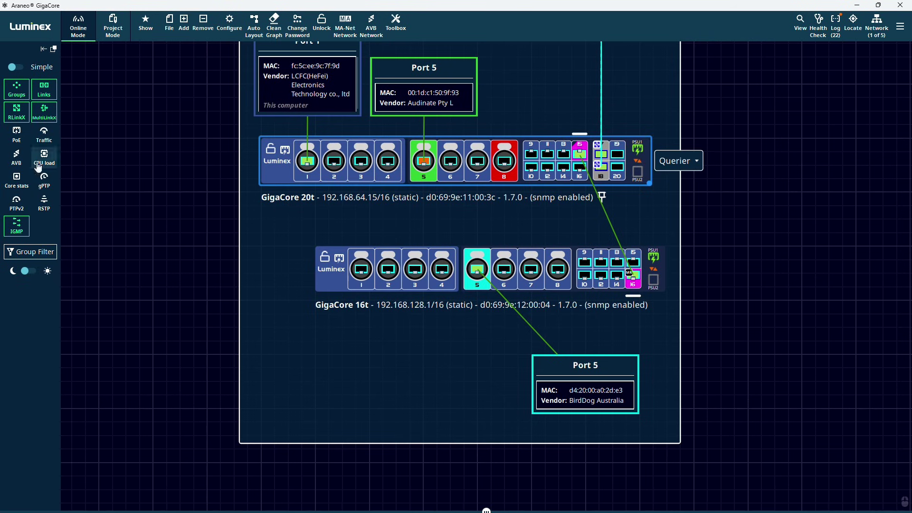
- Turn off MultiLinkX, try the PoE and Traffic overlays, then show CPU load (25% and 18%)
left_click(43, 116)
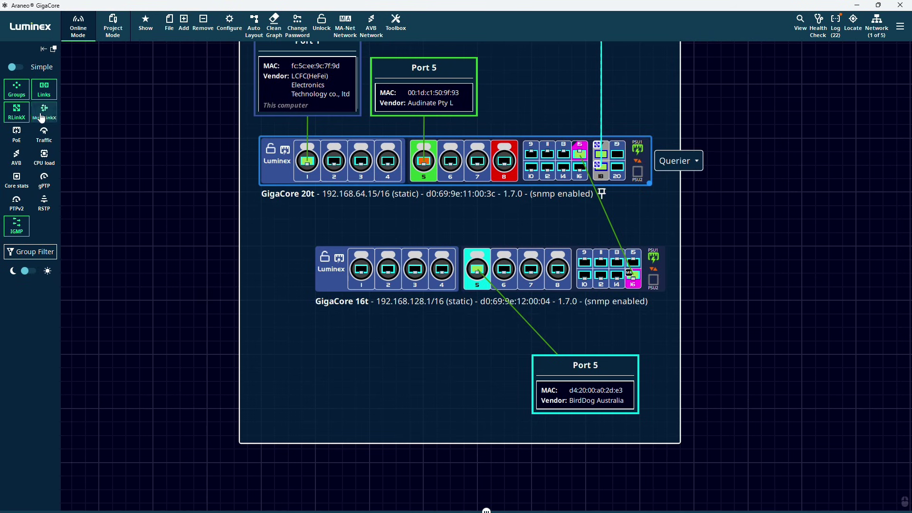
left_click(22, 142)
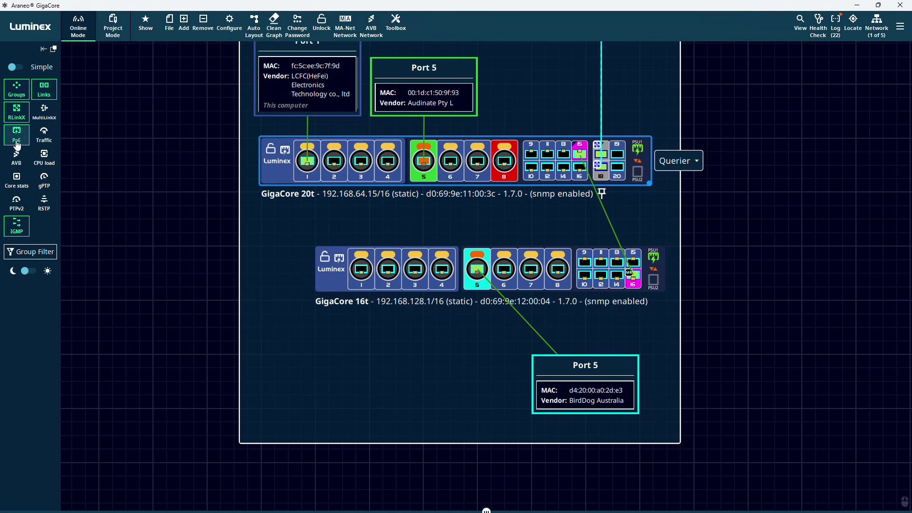
left_click(44, 135)
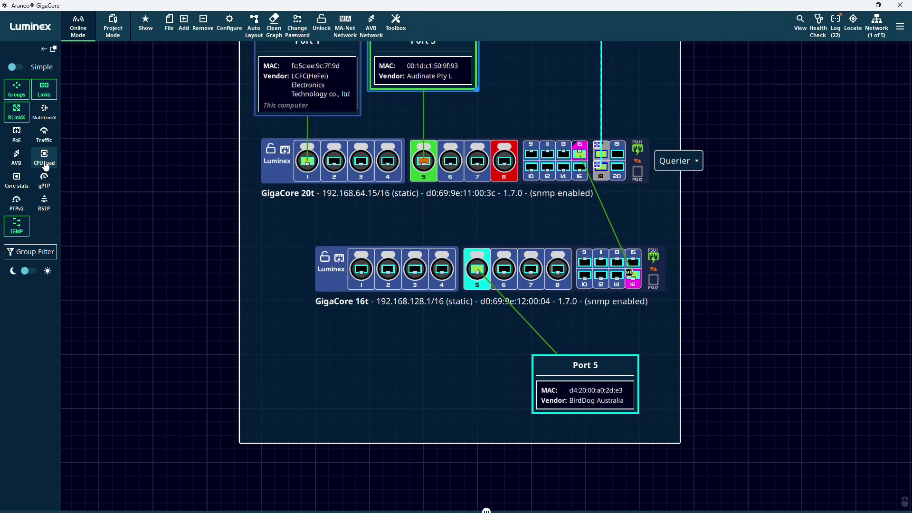
left_click(44, 159)
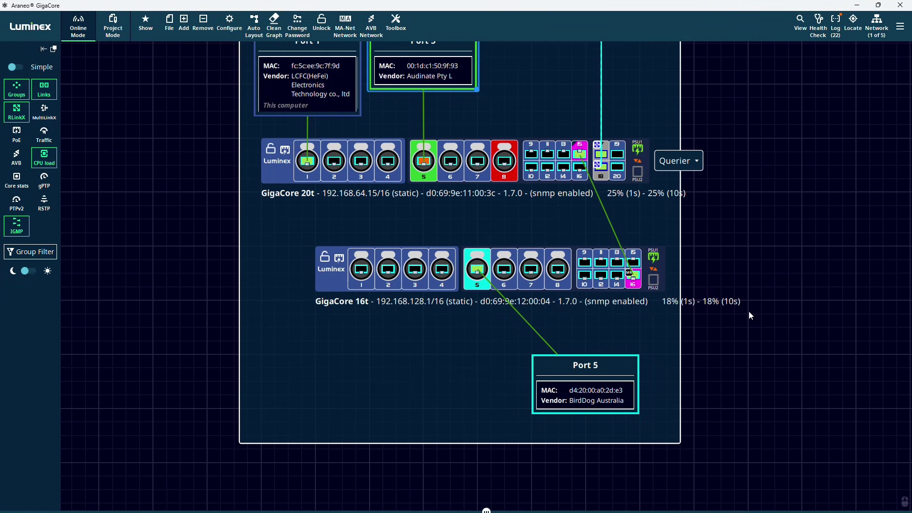
- Hide CPU load, briefly try Core stats and gPTP, then enable the PTPv2 port-state overlay
left_click(47, 157)
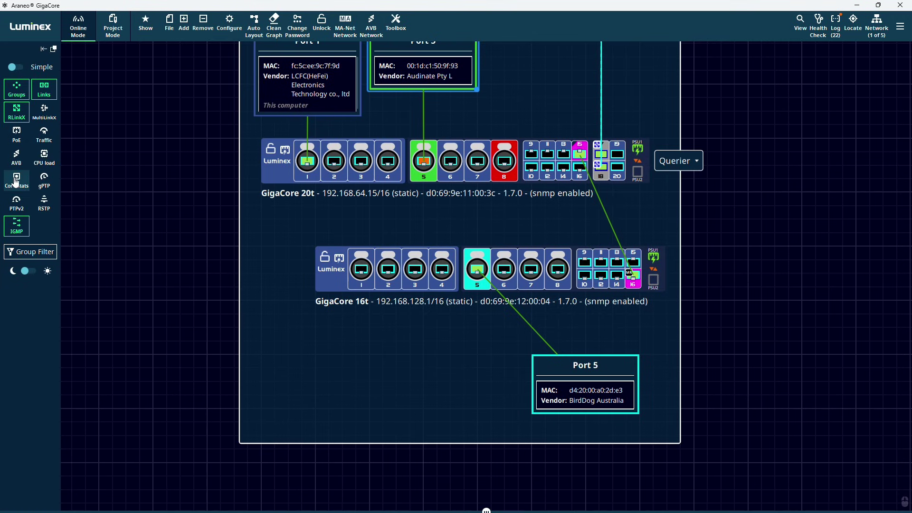
left_click(14, 185)
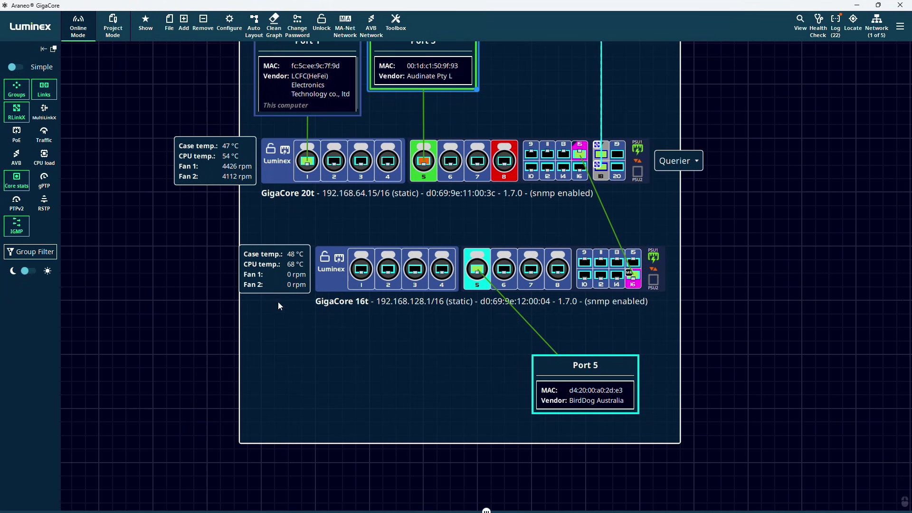
left_click(24, 188)
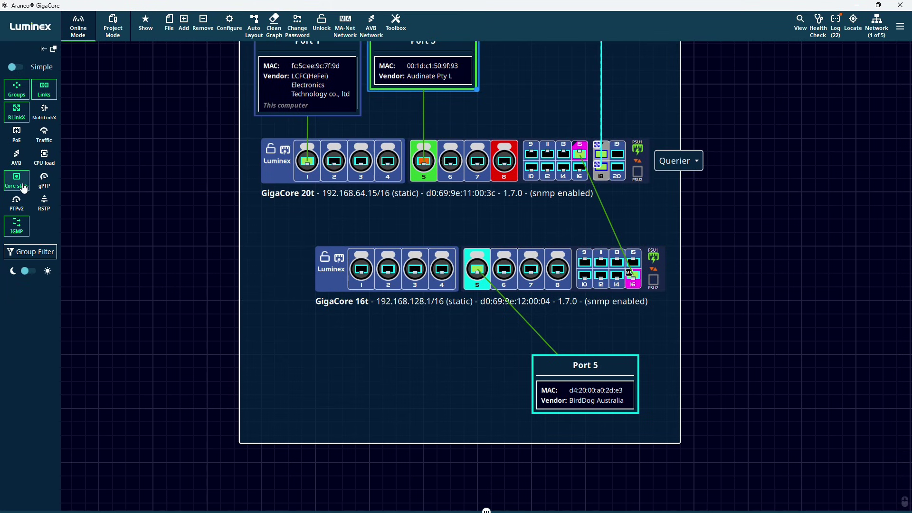
left_click(53, 188)
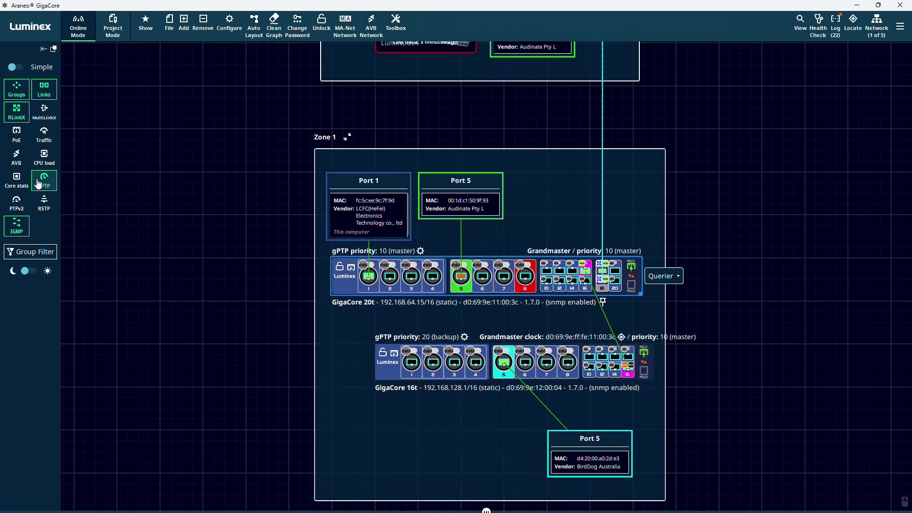
left_click(44, 181)
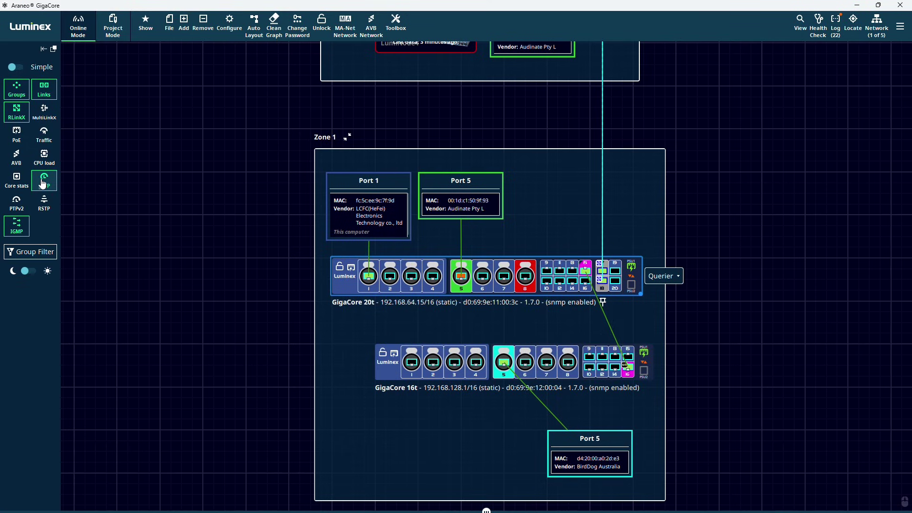
left_click(17, 204)
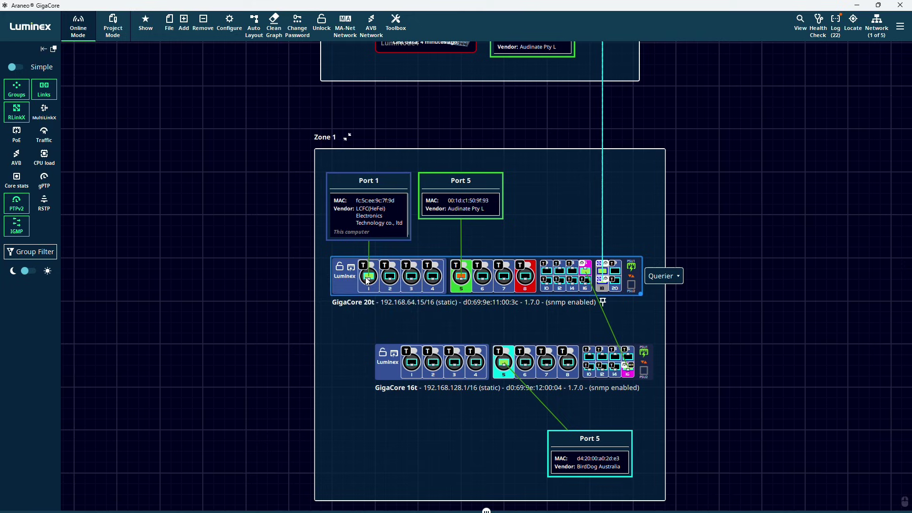
mouse_move(387, 279)
- Enable the RSTP spanning-tree overlay and bring Zone 1's switches into view
left_click(45, 204)
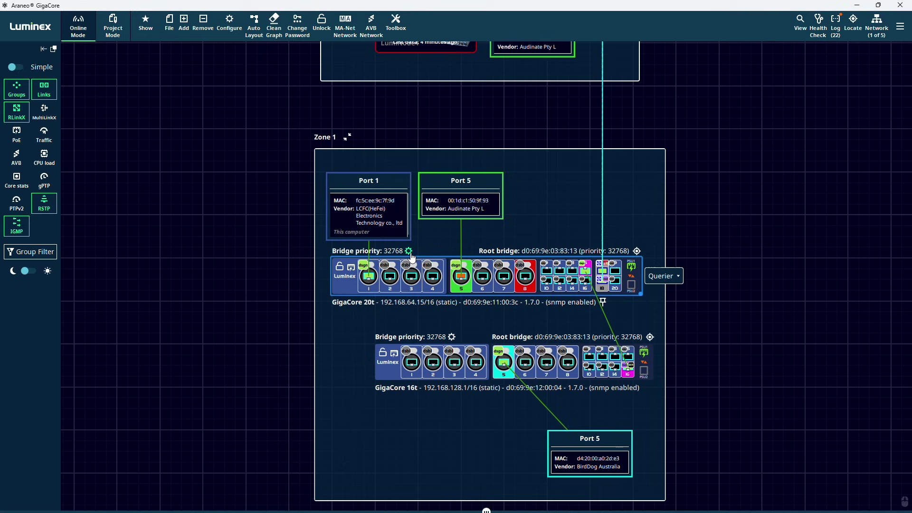
mouse_move(592, 264)
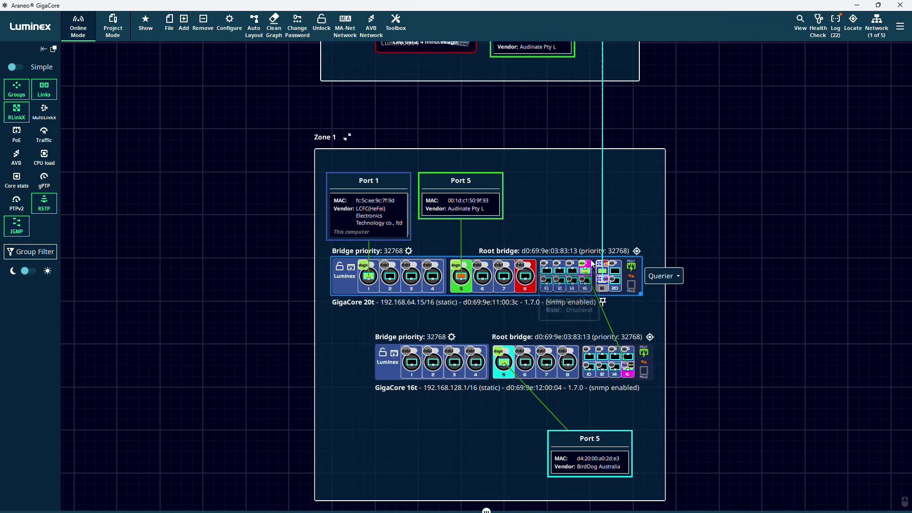
left_click(638, 252)
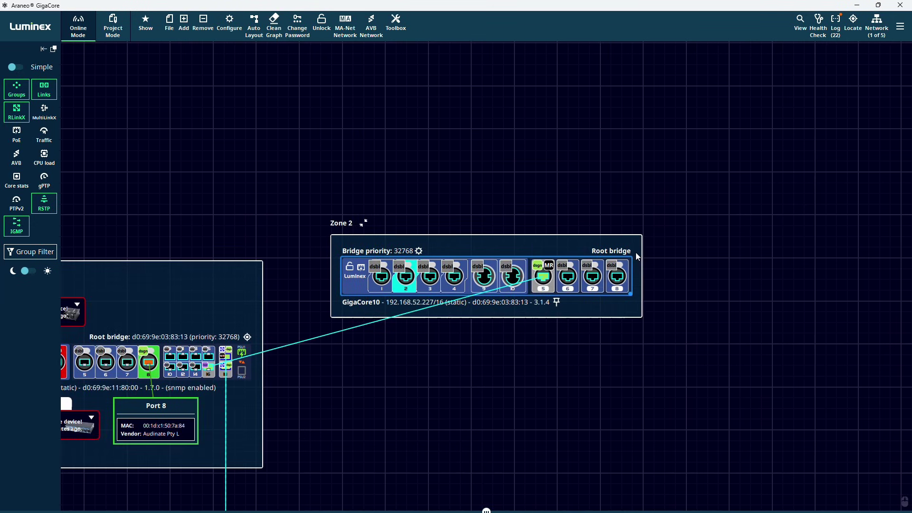
mouse_move(491, 283)
scroll(321, 365, "down", 5)
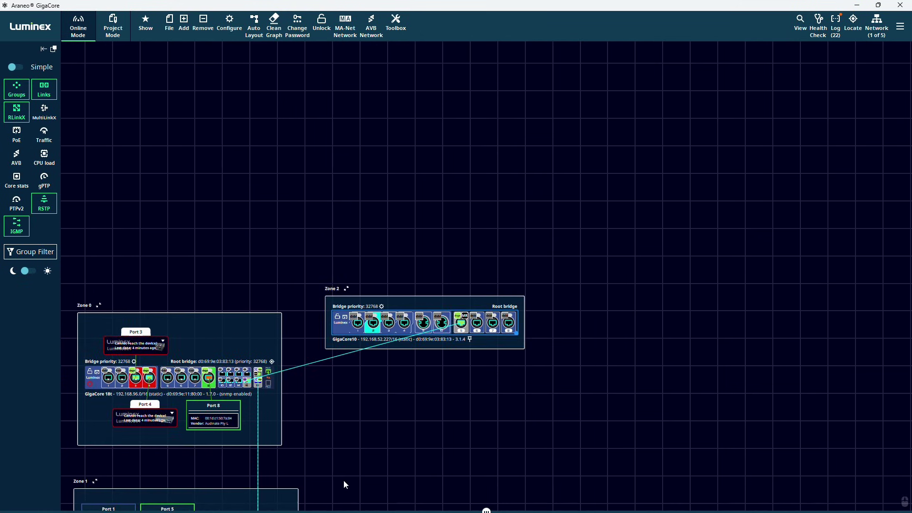
left_click_drag(343, 481, 483, 201)
scroll(469, 259, "up", 2)
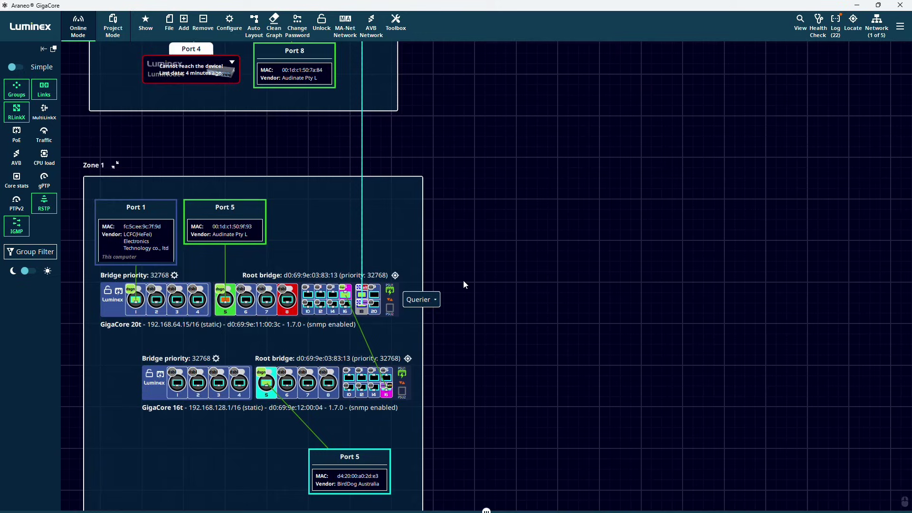
left_click_drag(468, 333, 607, 328)
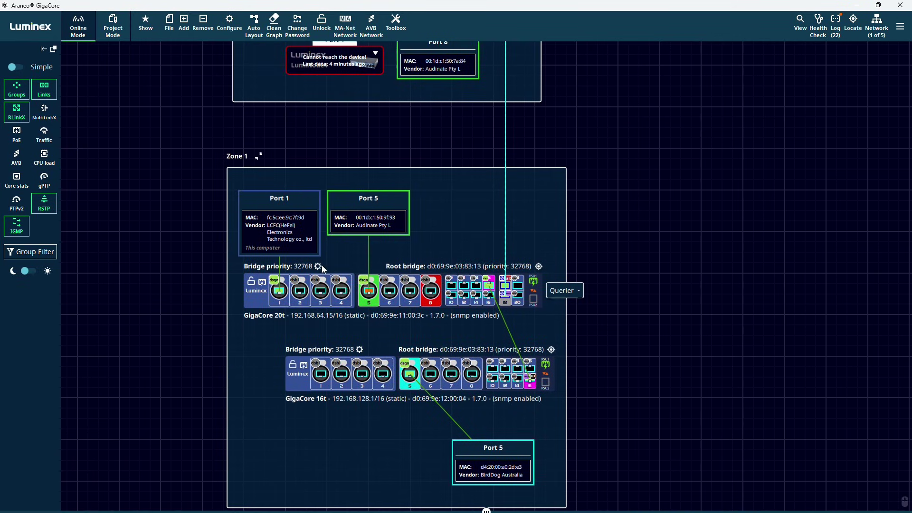
- Make GigaCore 20t primary and 16t secondary root bridge, then hide the RSTP overlay
left_click(318, 267)
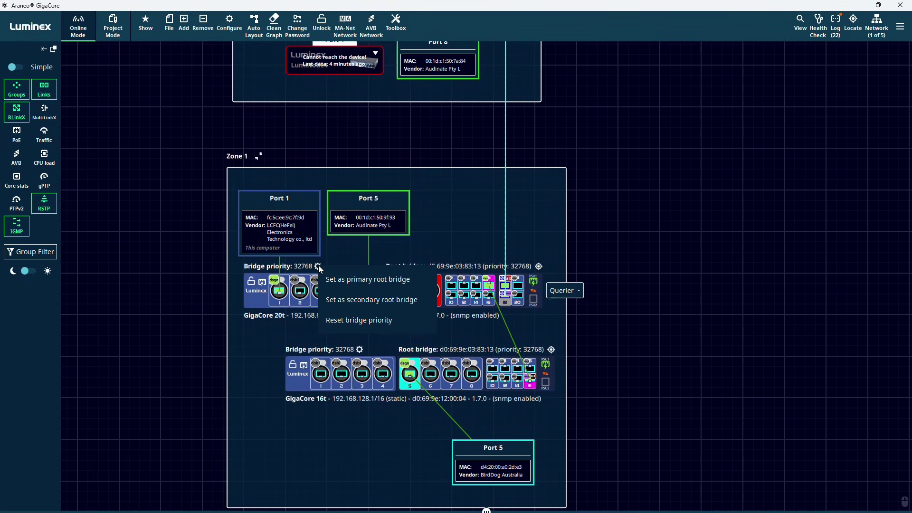
left_click(353, 282)
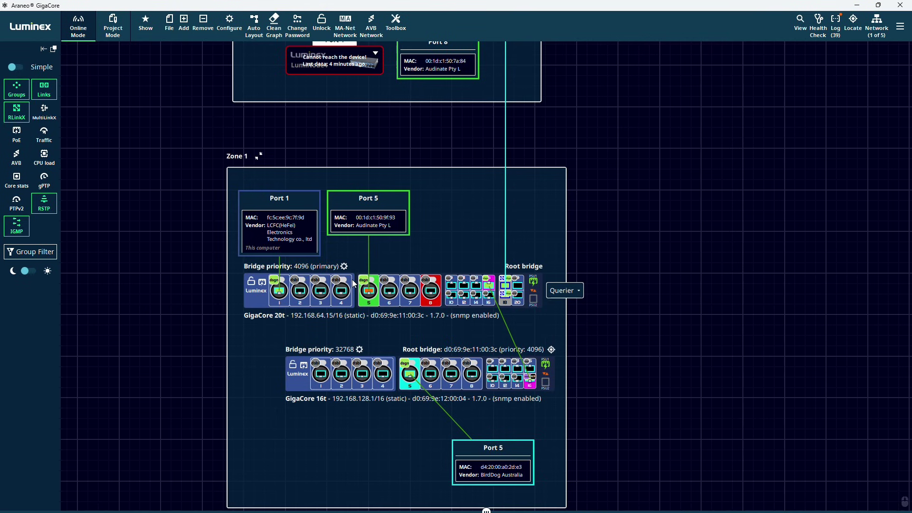
left_click(360, 351)
left_click(389, 379)
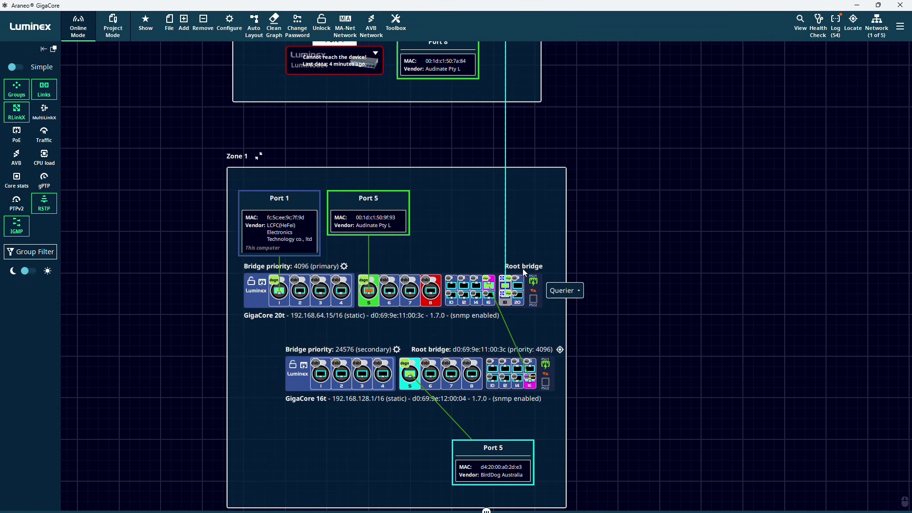
scroll(419, 262, "down", 2)
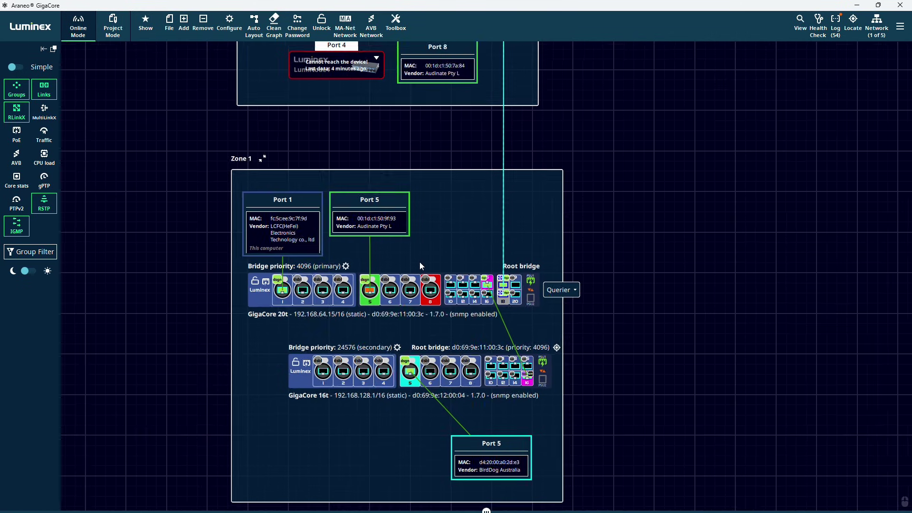
left_click_drag(420, 262, 462, 270)
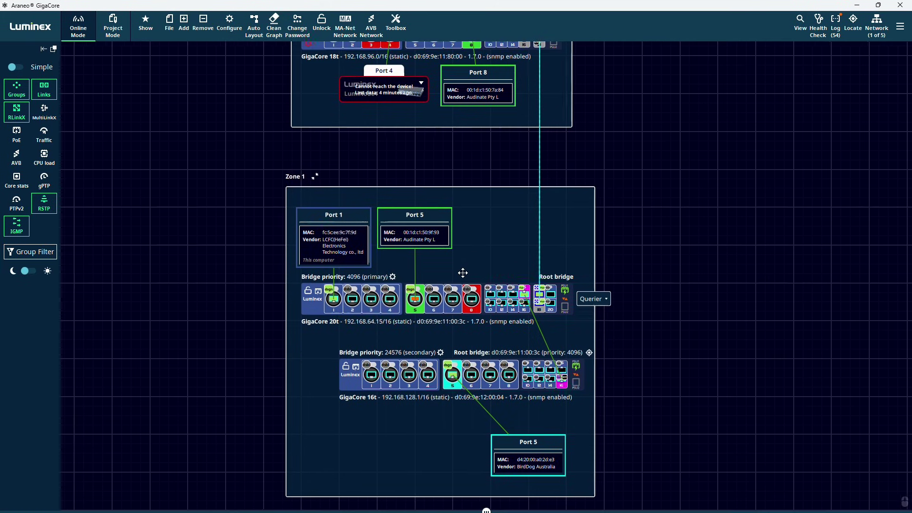
left_click(44, 202)
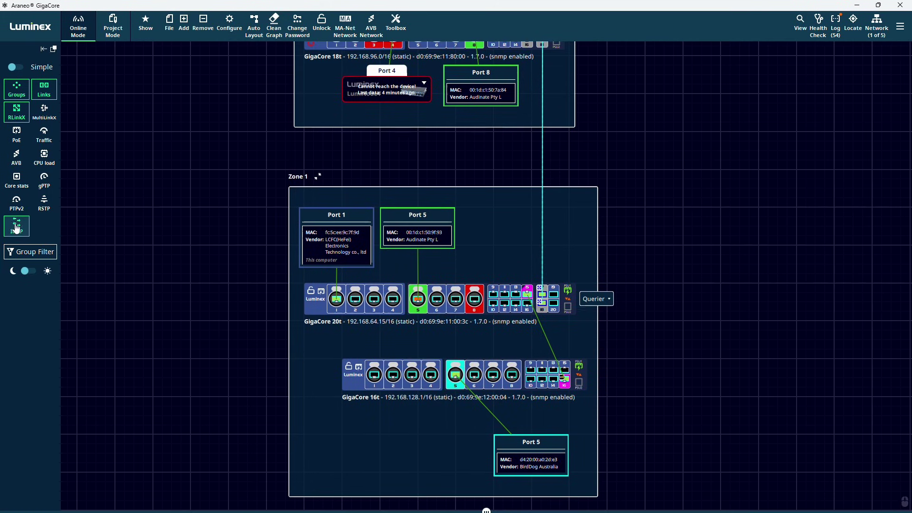
left_click(606, 298)
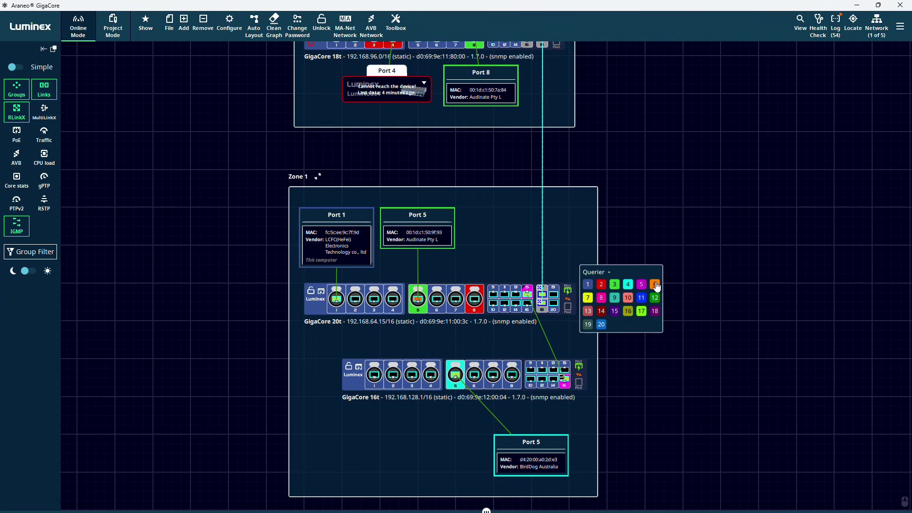
left_click(610, 275)
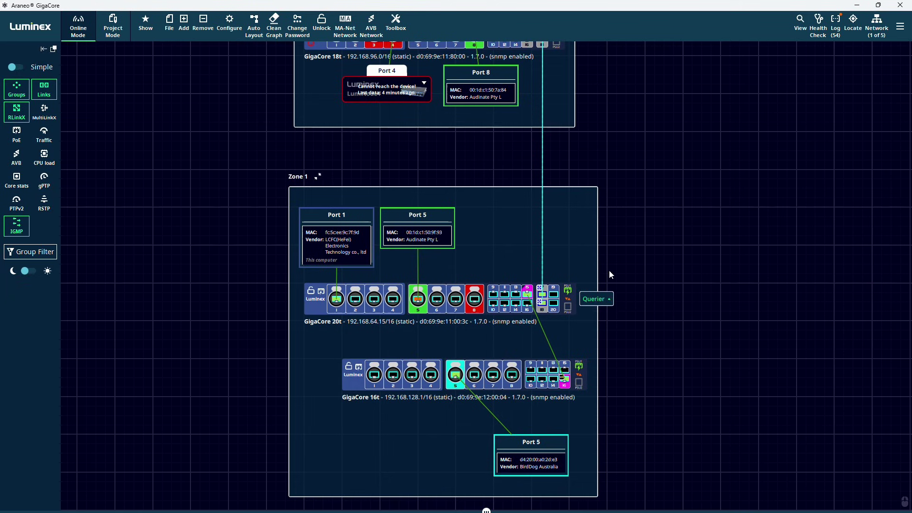
left_click(33, 252)
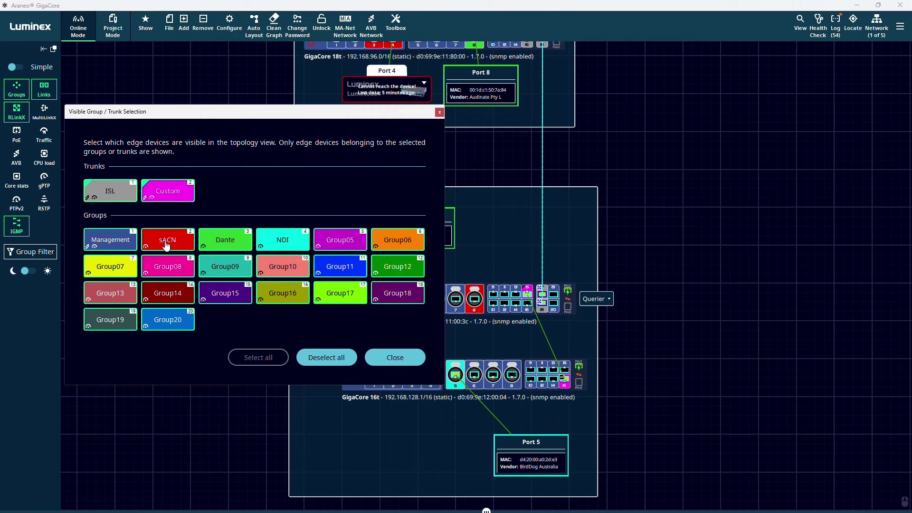
left_click(189, 244)
left_click(229, 244)
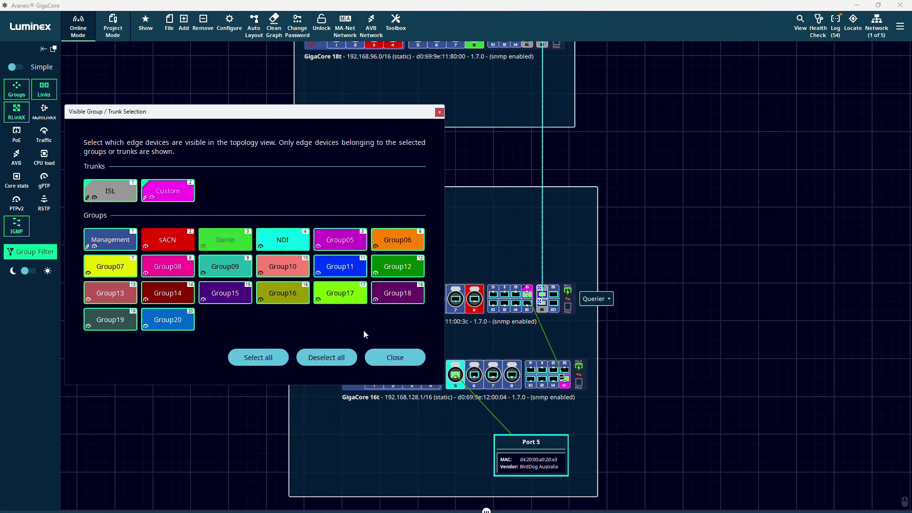
left_click(396, 357)
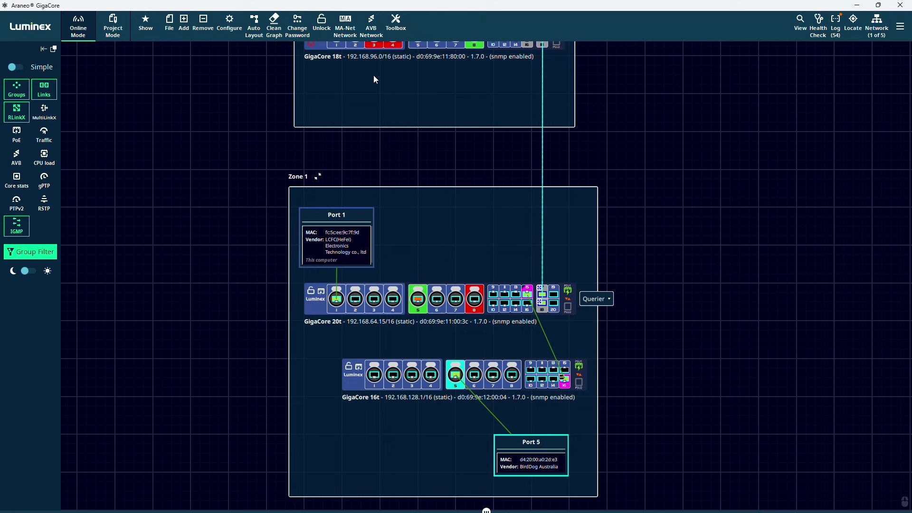
left_click_drag(384, 84, 394, 122)
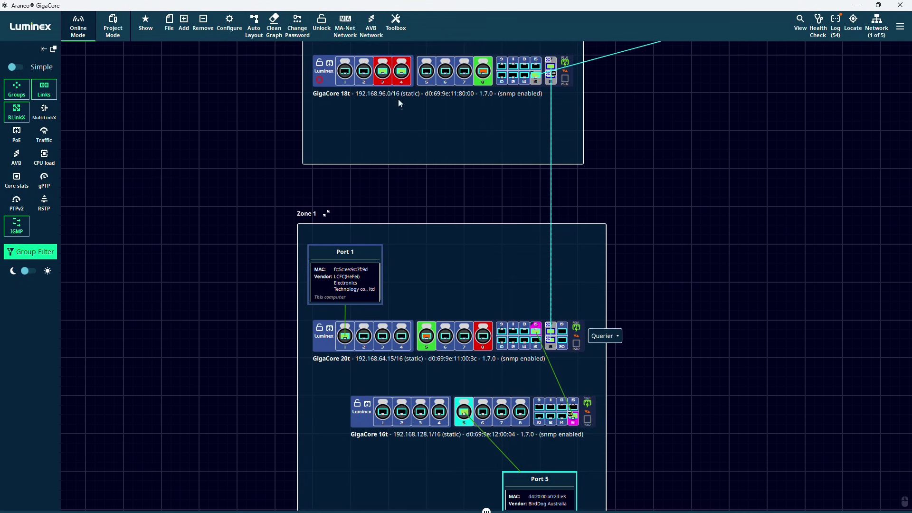
left_click(44, 256)
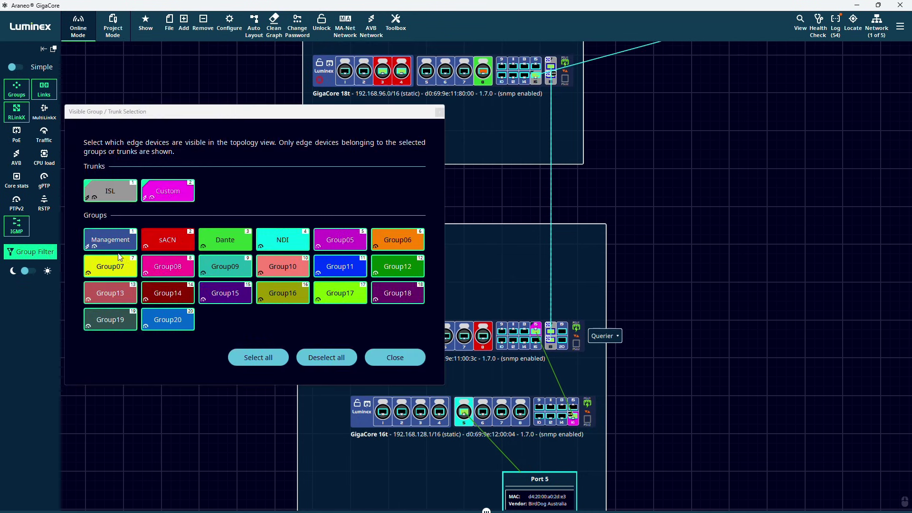
left_click(168, 247)
left_click(278, 361)
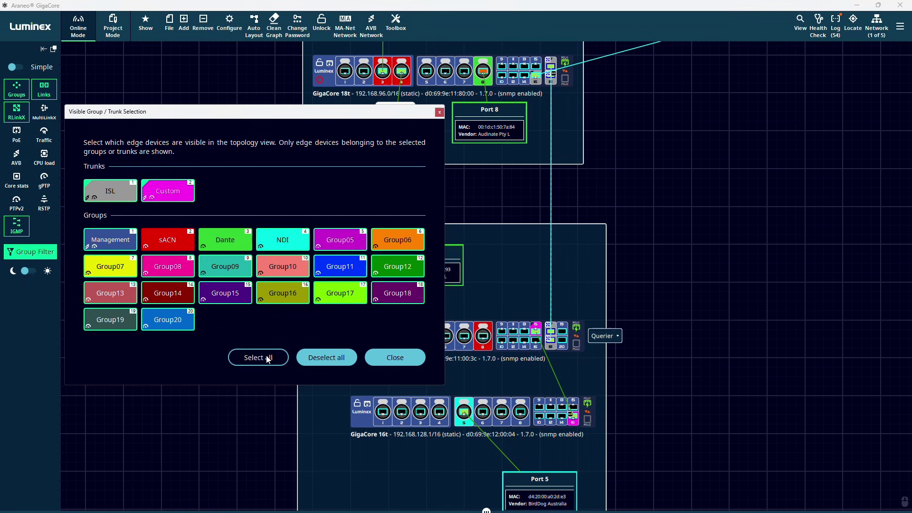
left_click(395, 358)
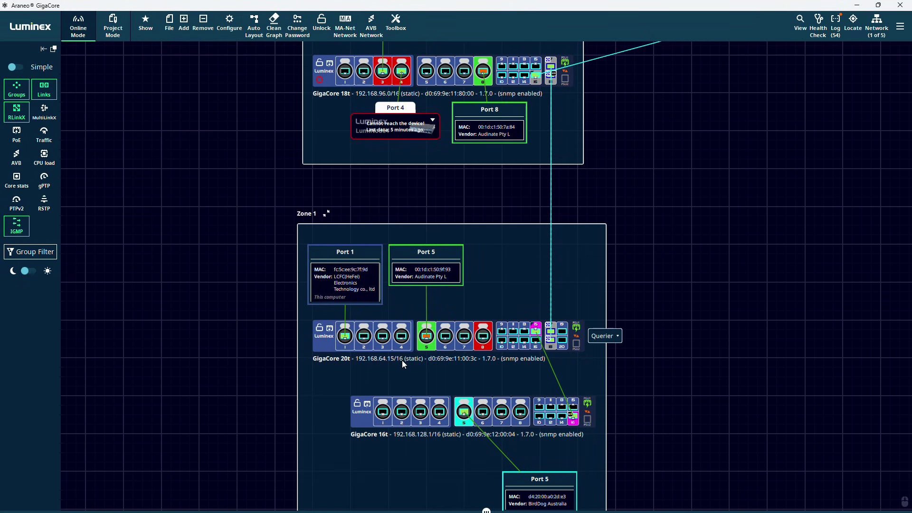
scroll(225, 310, "down", 1)
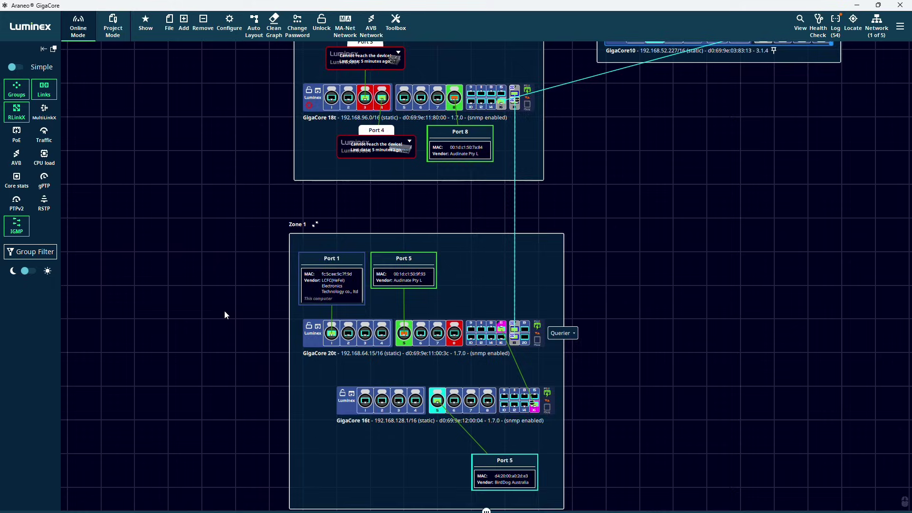
scroll(225, 312, "down", 2)
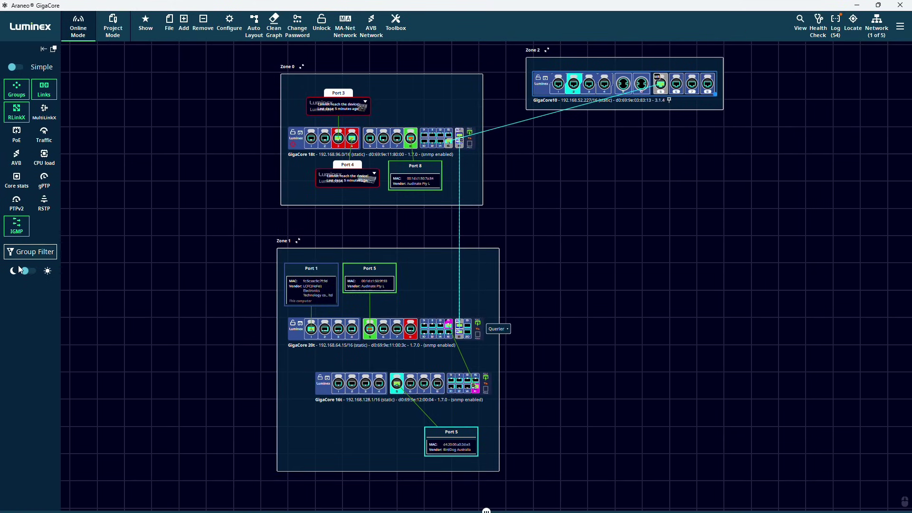
left_click(28, 271)
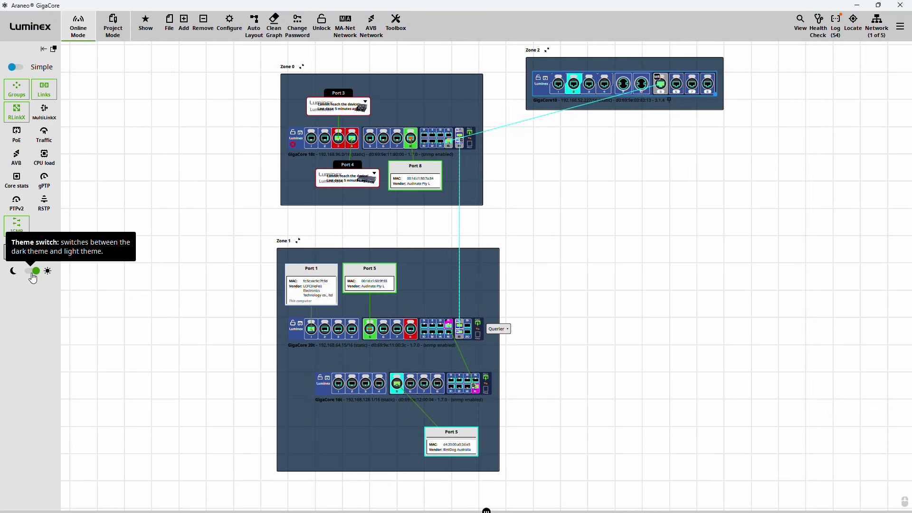
left_click(31, 272)
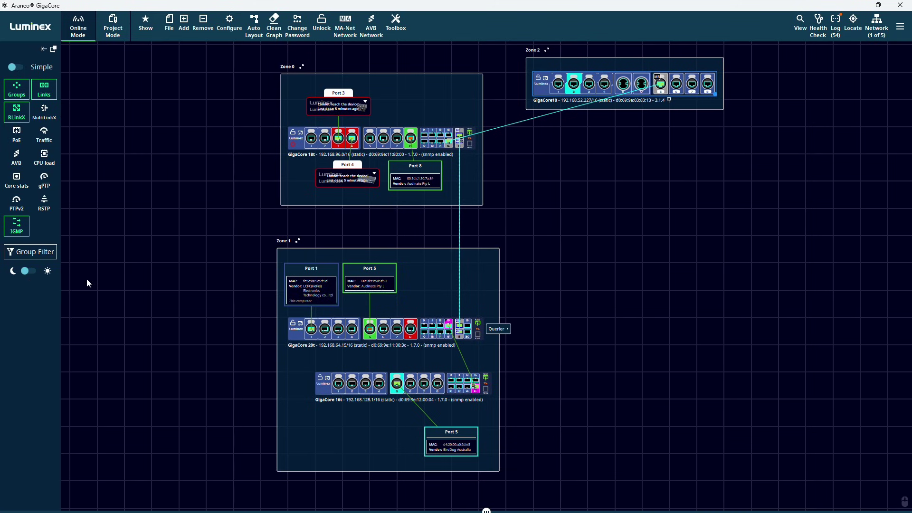
scroll(442, 318, "up", 1)
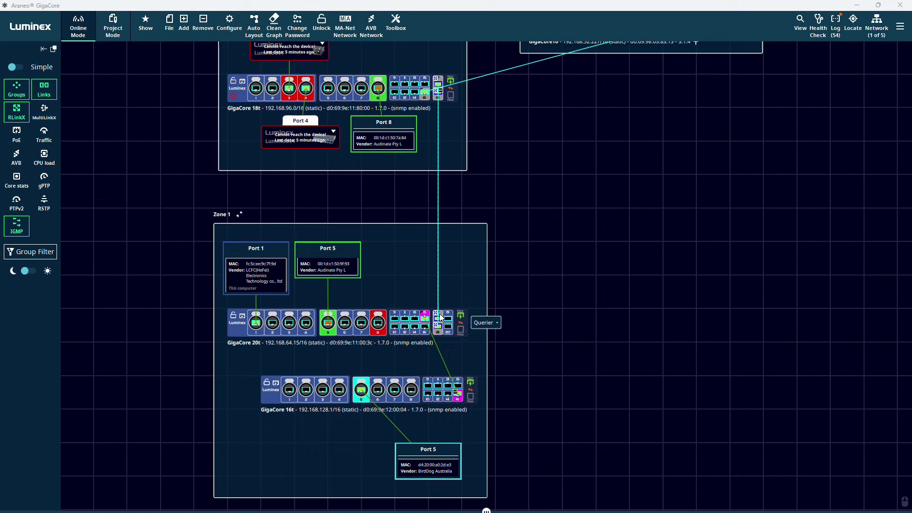
- Open Detailed Port Info for GigaCore 20t port 17 and enlarge it to show neighbours
double_click(440, 317)
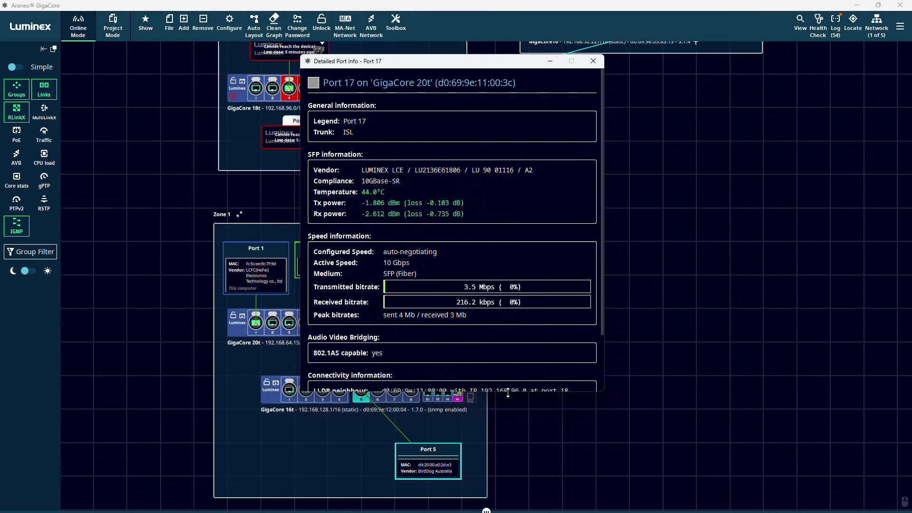
left_click_drag(511, 391, 510, 463)
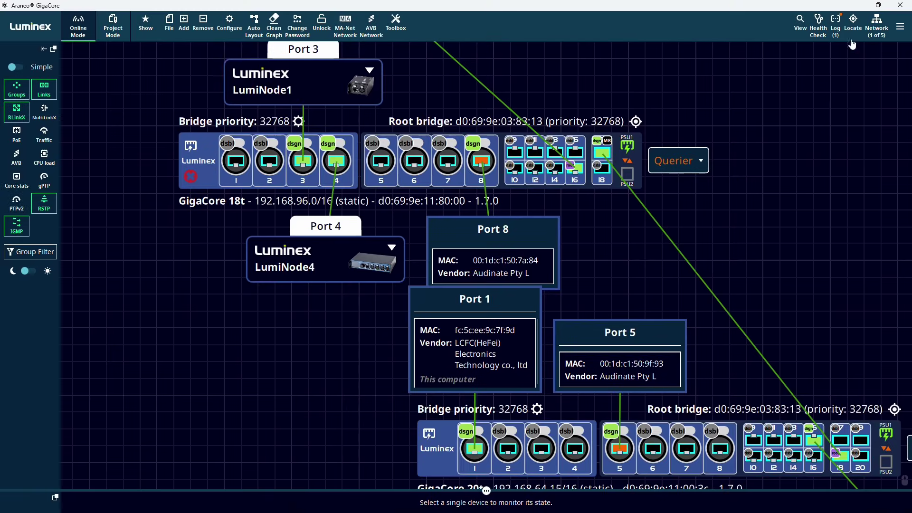
- Search Locate for 'audi' and locate the Audinate devices on Port 8 and Port 5
left_click(853, 21)
type("audi")
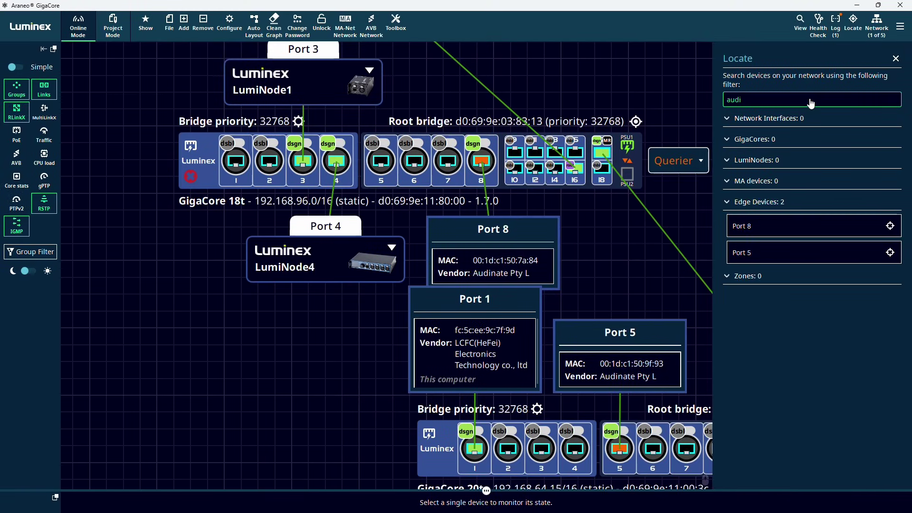
left_click(890, 226)
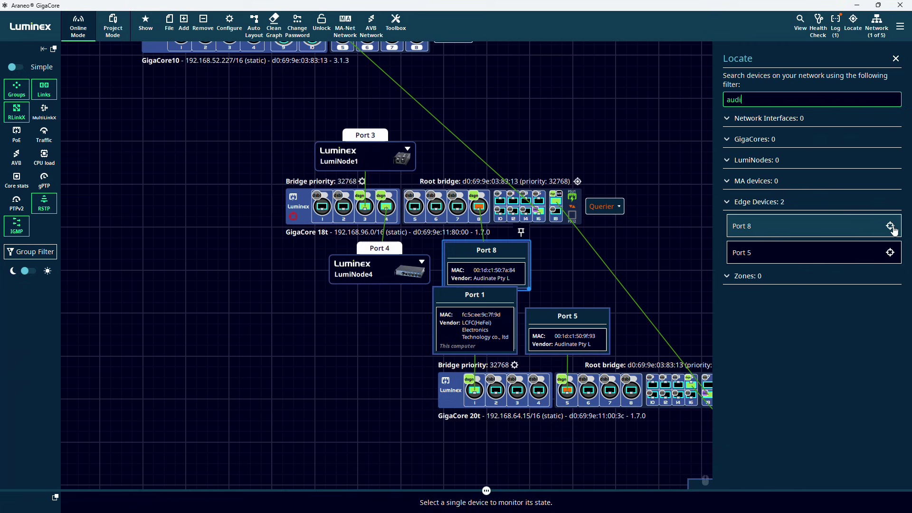
left_click(890, 253)
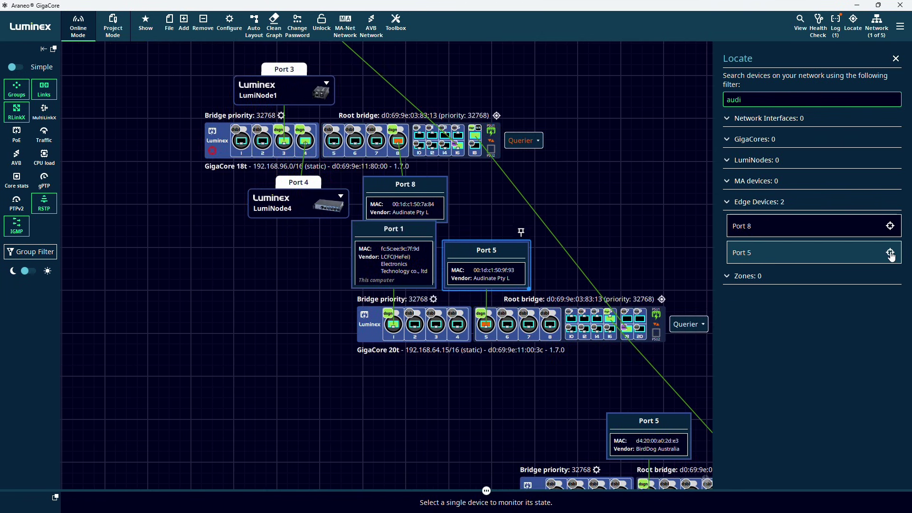
- Search for 'lumino' and locate LumiNode 1, showing its system info
key("BackSpace")
key("BackSpace")
key("BackSpace")
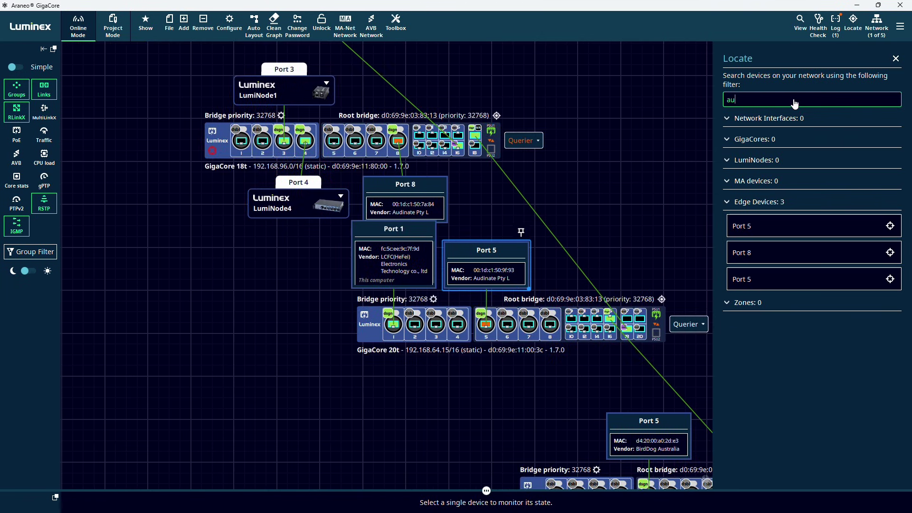
type("lumino")
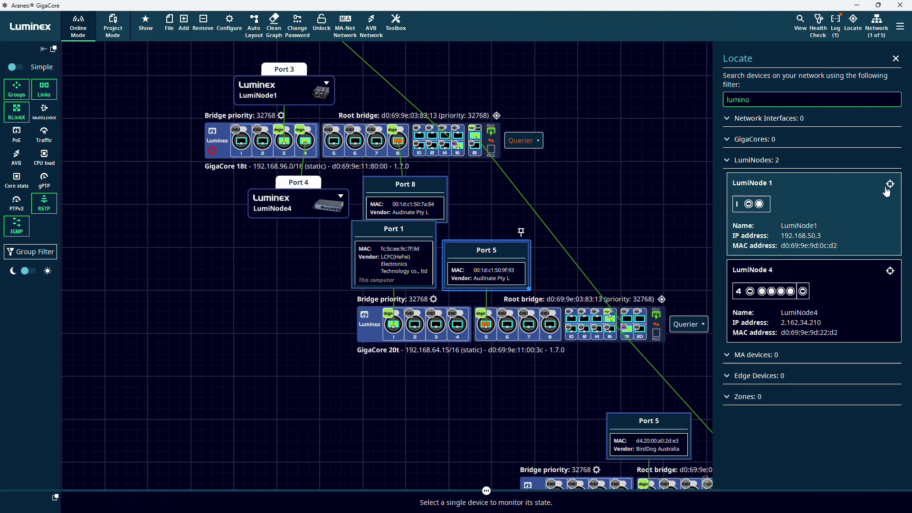
left_click(890, 184)
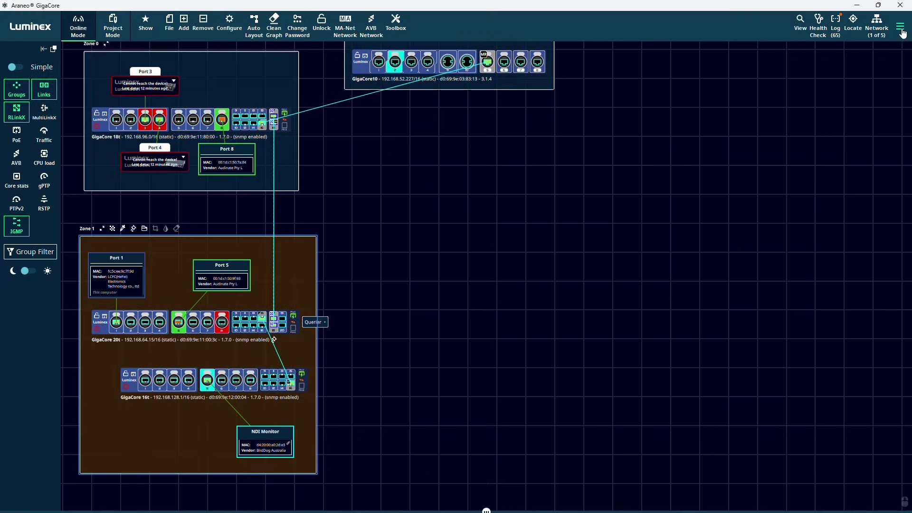
- Open Settings, keep English as the interface language, and view the configuration settings
left_click(901, 29)
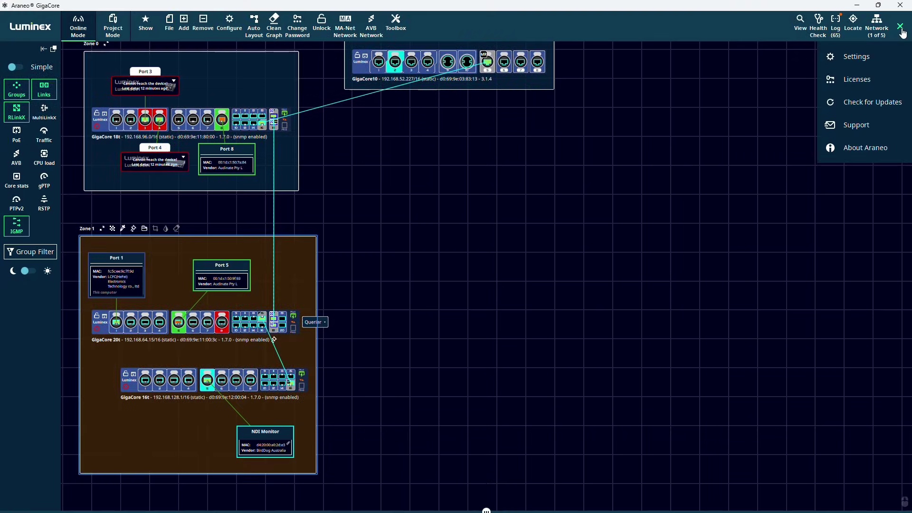
left_click(857, 58)
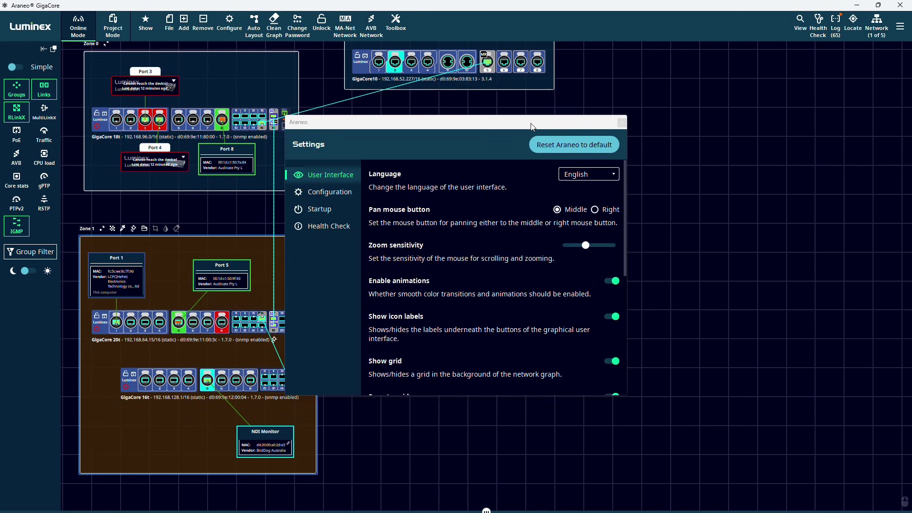
left_click(593, 182)
left_click(579, 195)
scroll(576, 202, "down", 4)
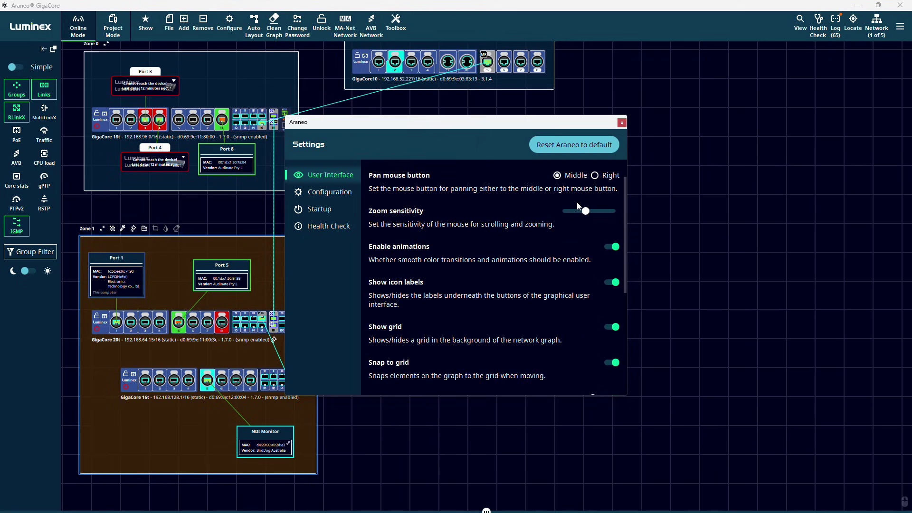
scroll(563, 240, "down", 3)
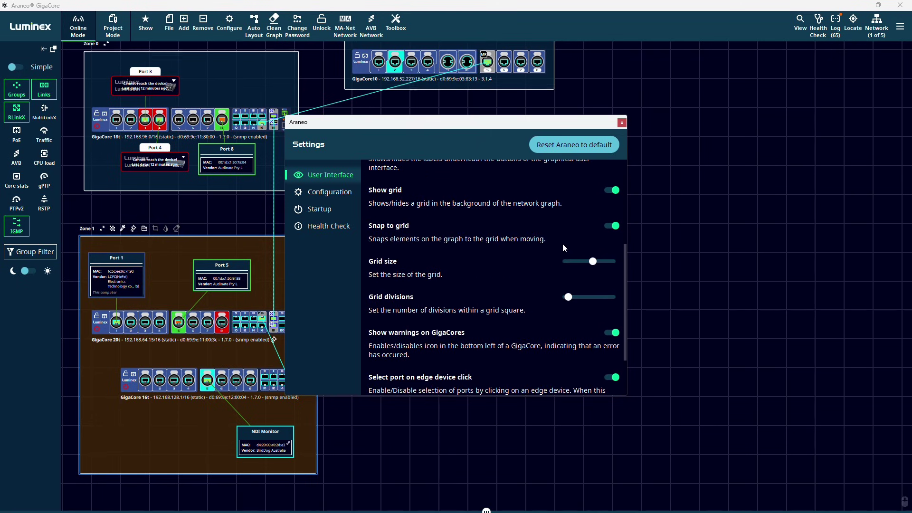
left_click(343, 193)
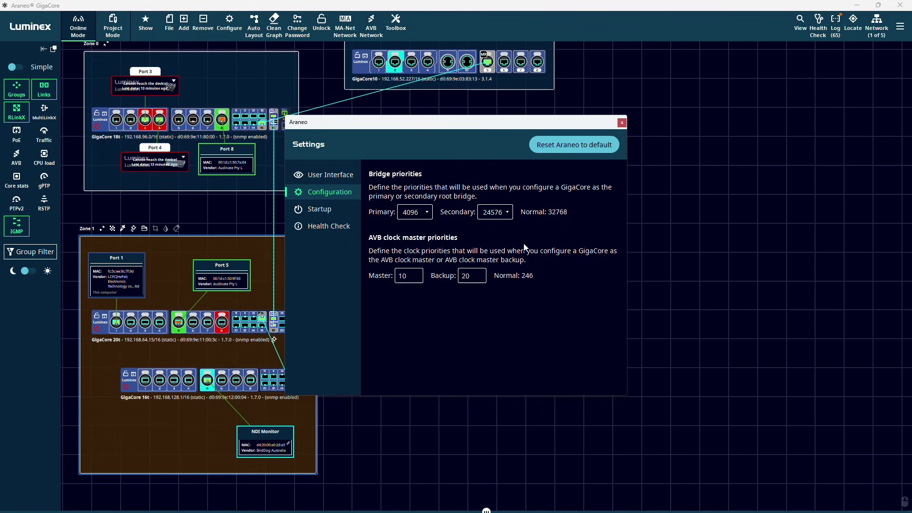
- Browse Startup and Health Check, toggle Fiber loss warning, then reset Araneo to default
left_click(328, 211)
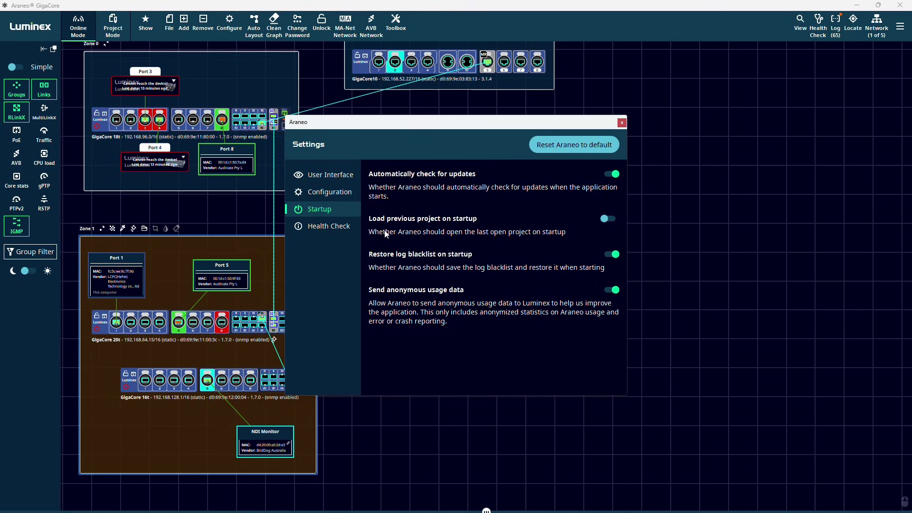
left_click(341, 230)
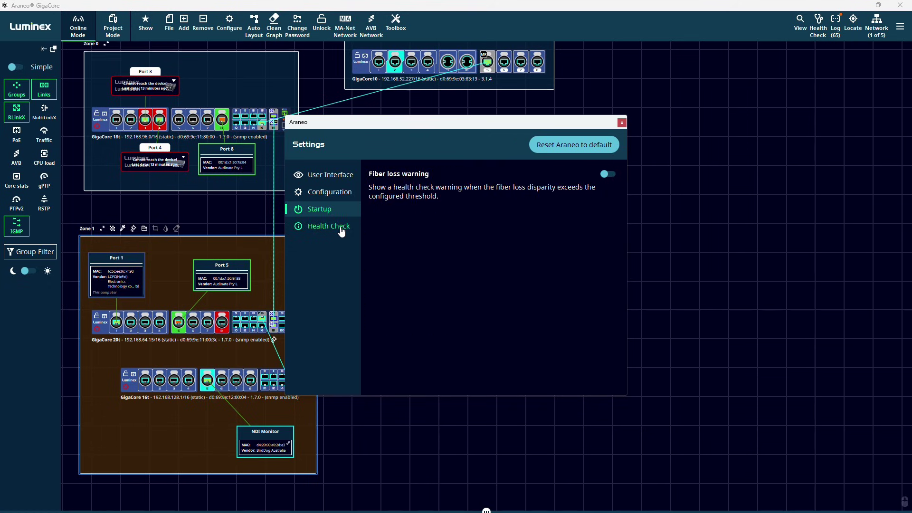
left_click(608, 176)
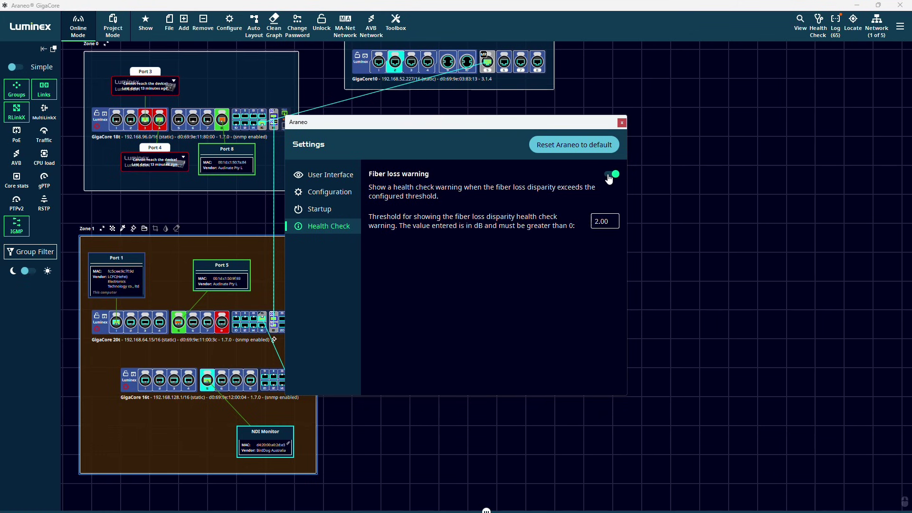
left_click(609, 176)
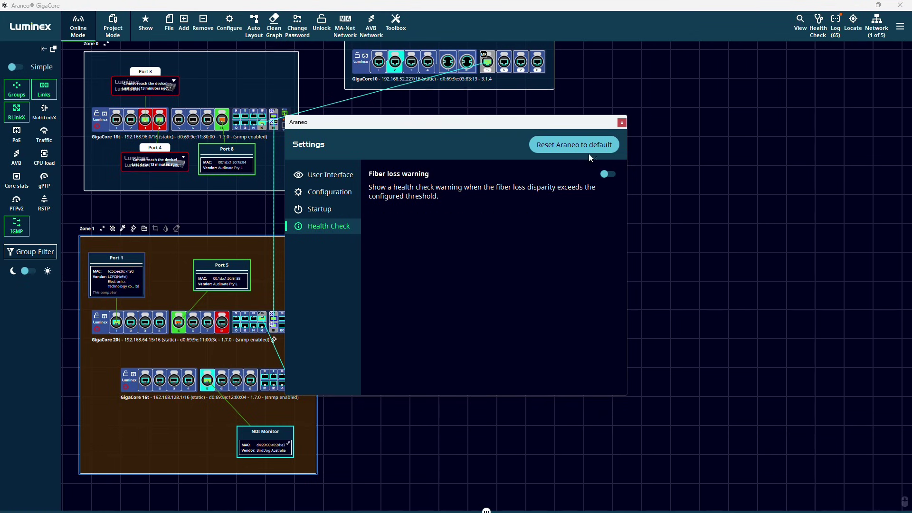
left_click(587, 151)
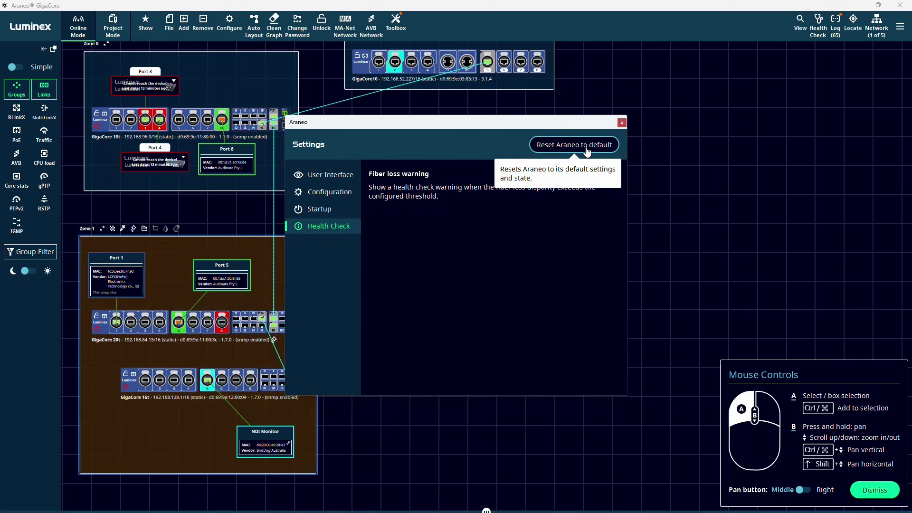
left_click(900, 26)
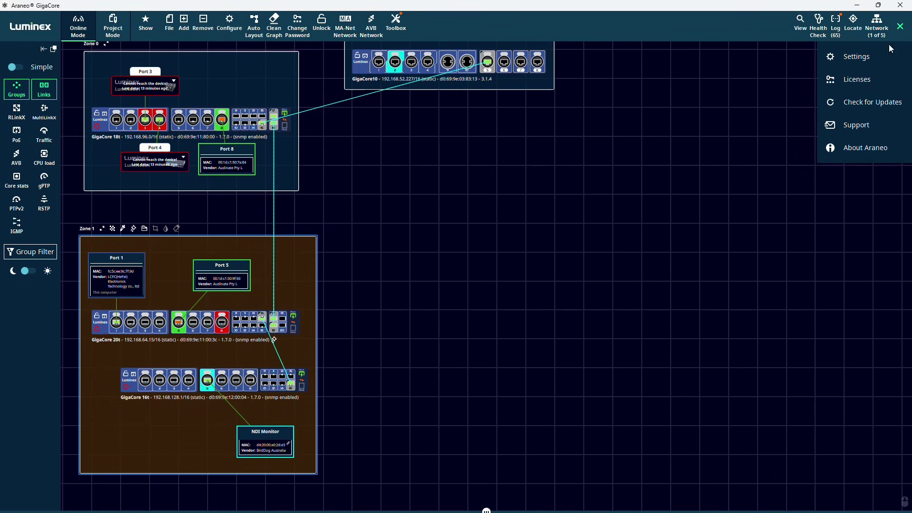
- View and close the licenses, then check for updates and dismiss the no-updates result
left_click(868, 80)
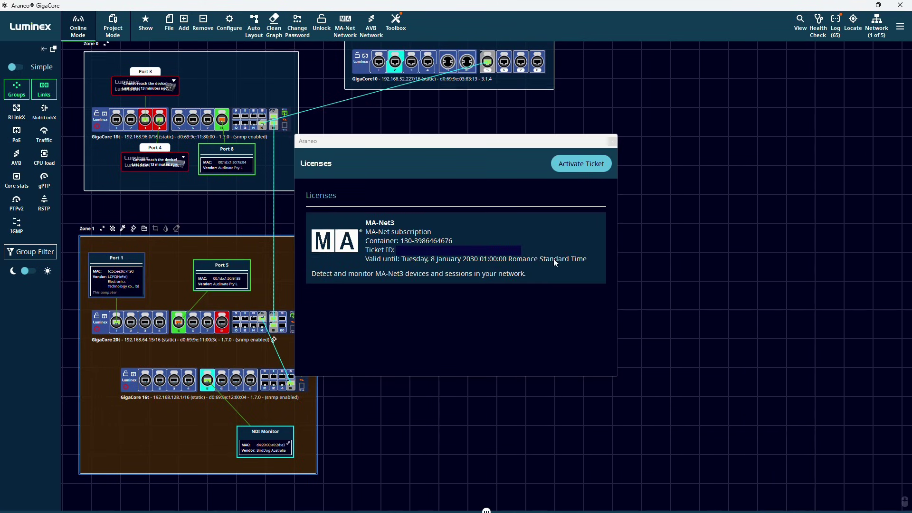
left_click(612, 142)
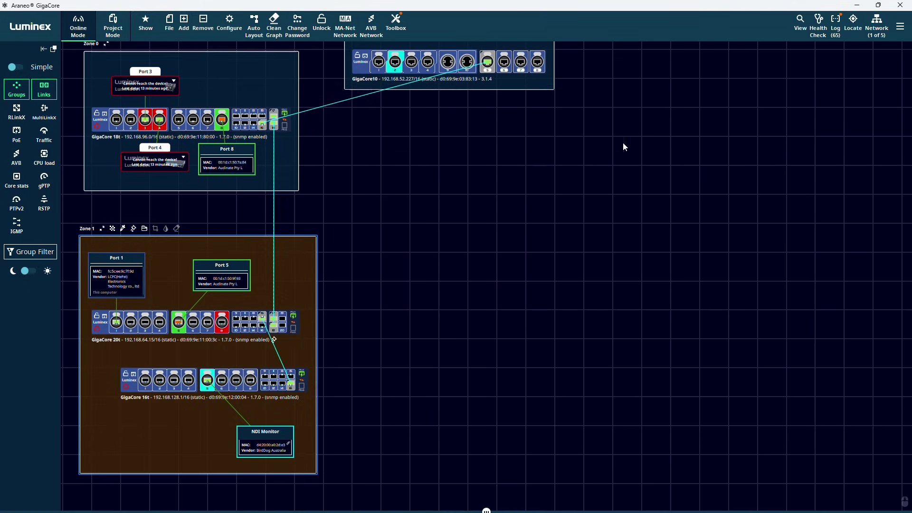
left_click(899, 26)
left_click(876, 98)
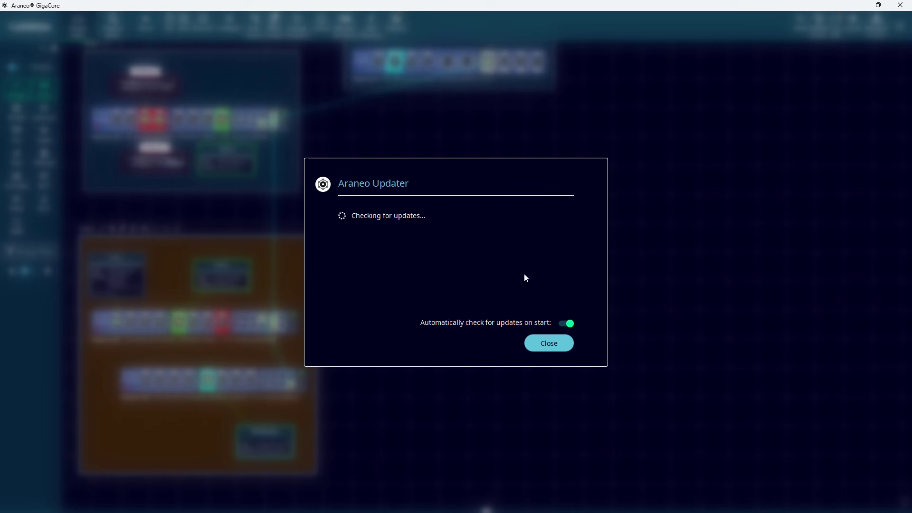
left_click(548, 344)
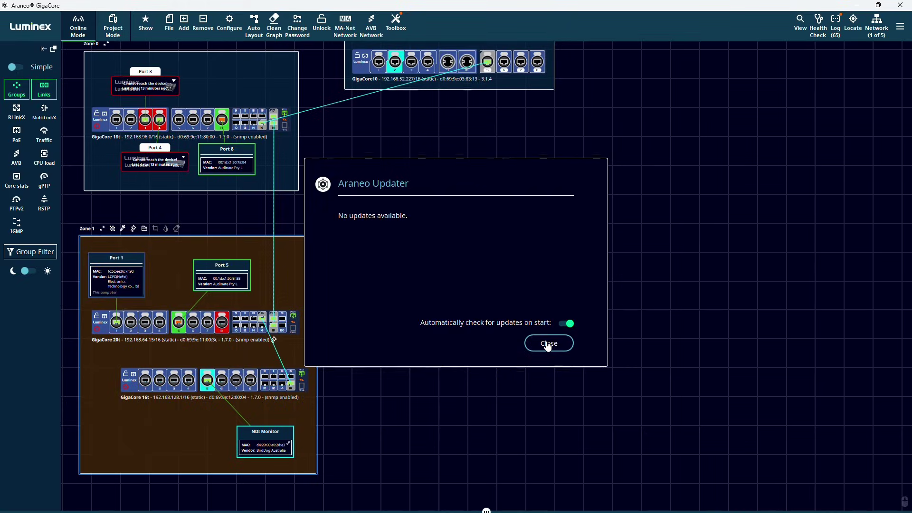
left_click(900, 26)
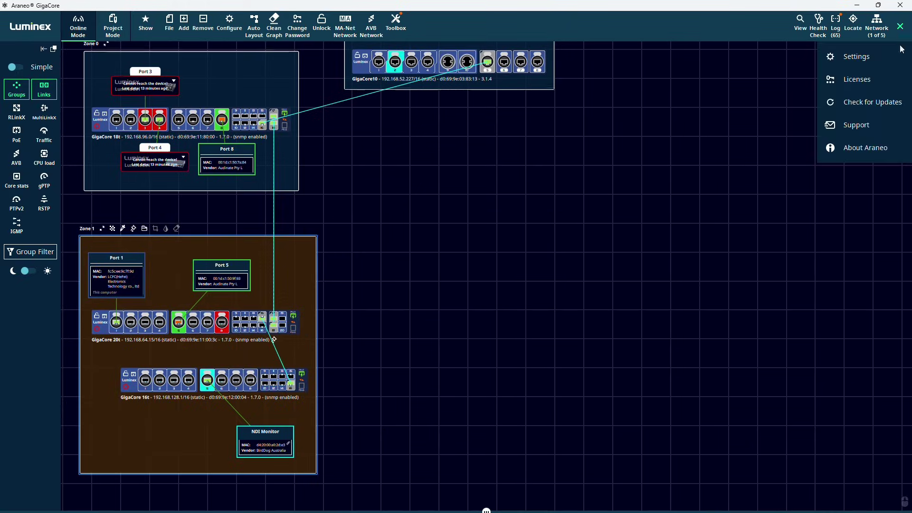
- In the Support form, enter the requester name, company Luminex, and the contact's e-mail
left_click(860, 125)
left_click(810, 90)
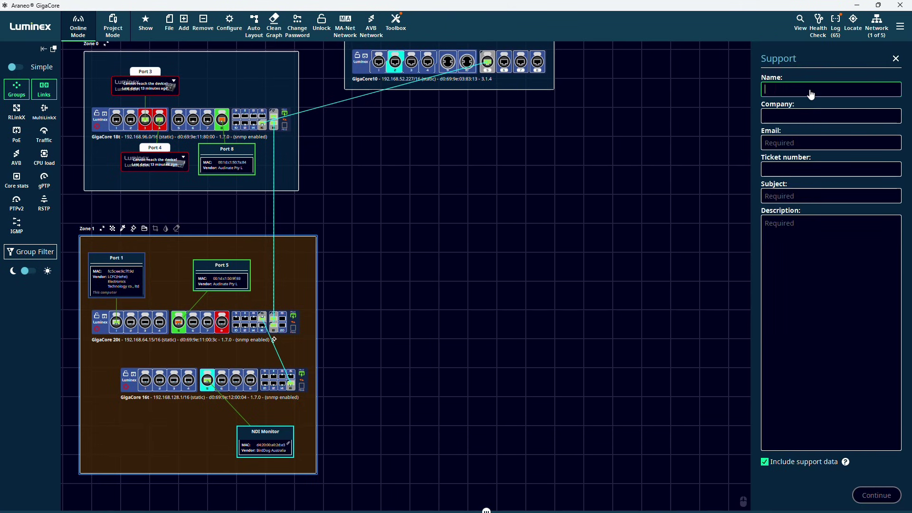
type("demo Araneo")
left_click(797, 117)
type("Luminex")
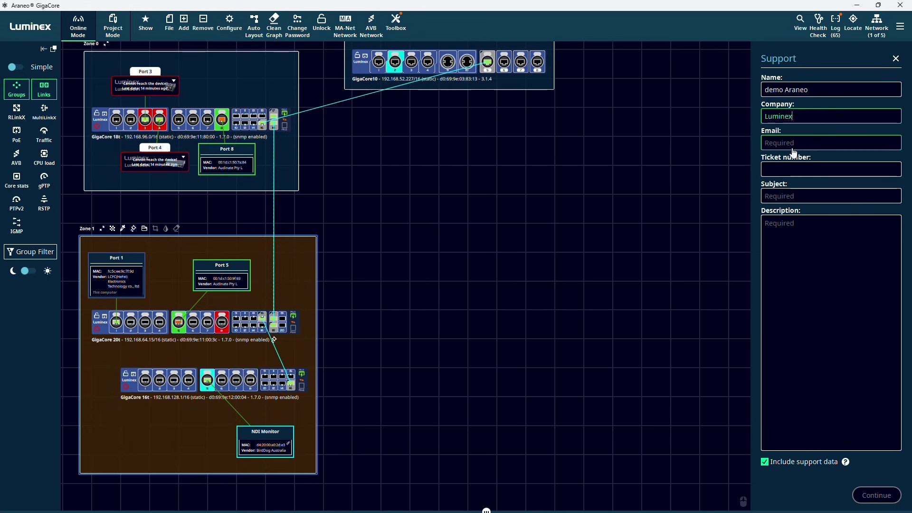
left_click(796, 147)
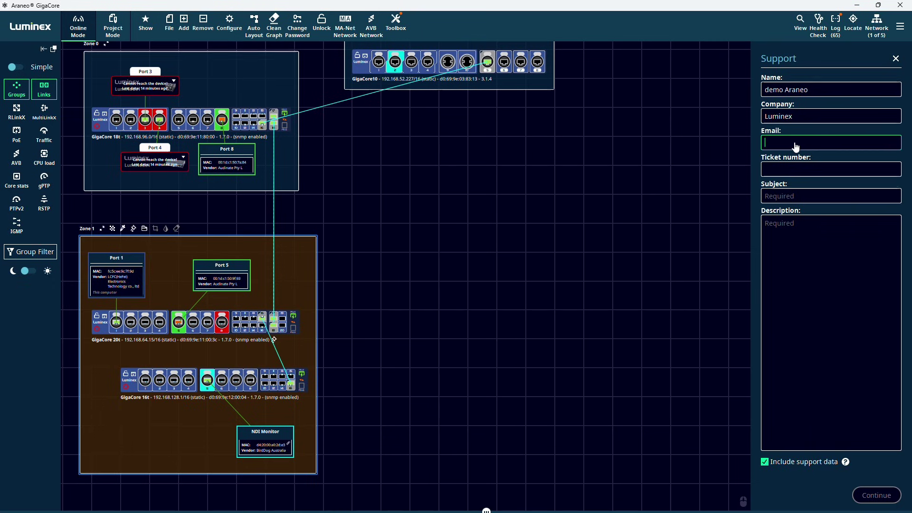
- Enter subject 'just a demo' and description 'Just demonstrating Araneo', then send the request
left_click(783, 198)
type("just a demo")
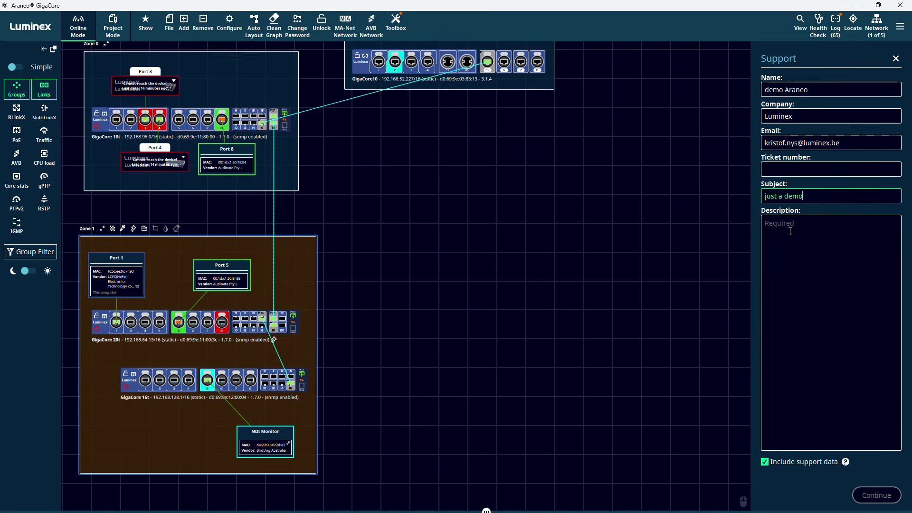
left_click(793, 228)
type("Just demonstrating Araneo")
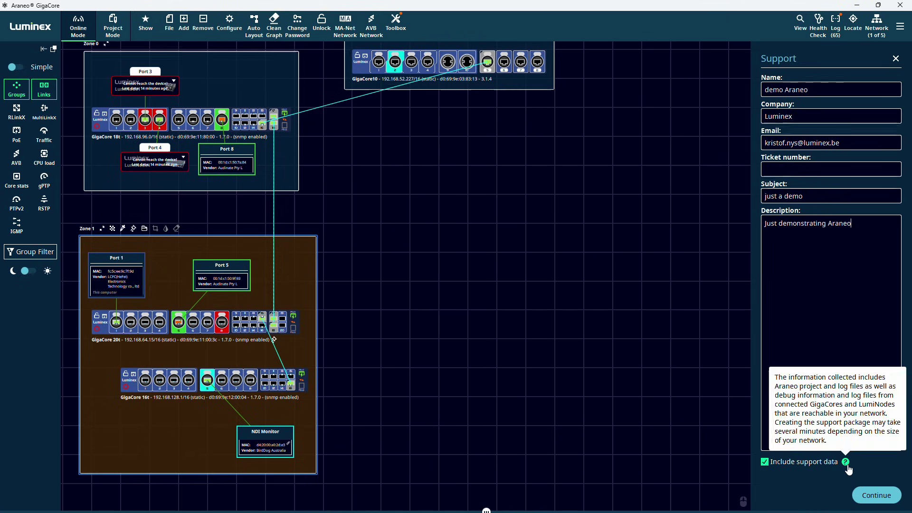
left_click(874, 494)
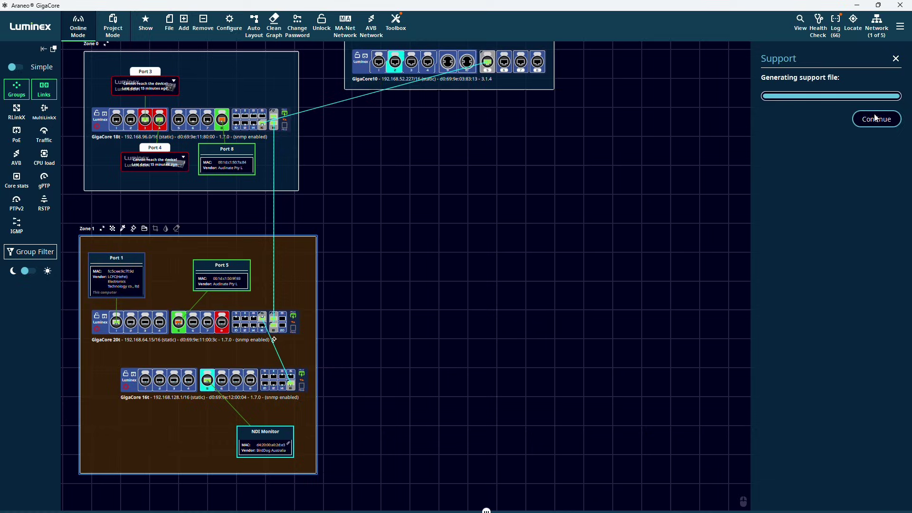
left_click(875, 119)
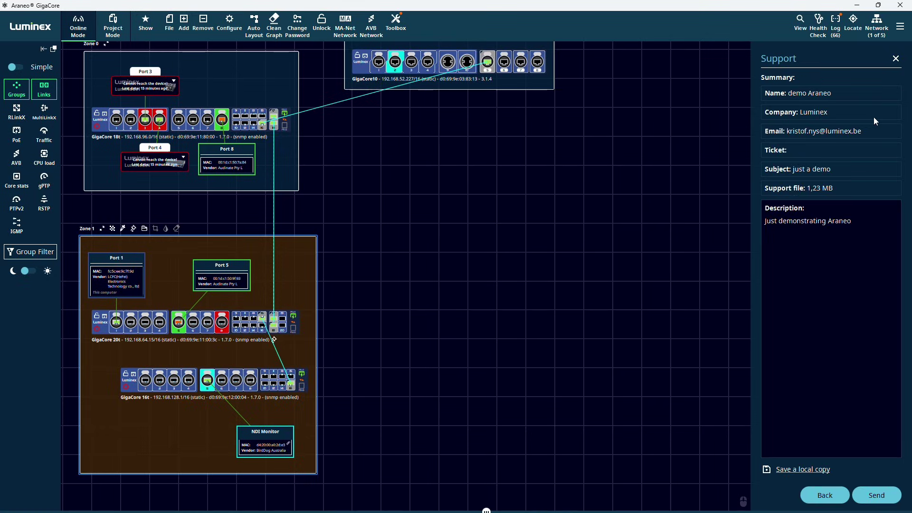
left_click(876, 497)
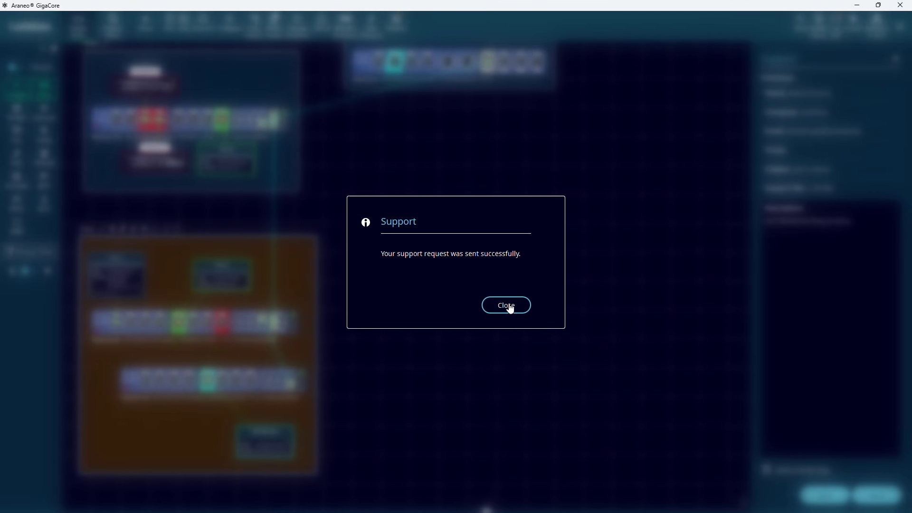
- Dismiss the sent confirmation, then view and close the About Araneo window
left_click(511, 309)
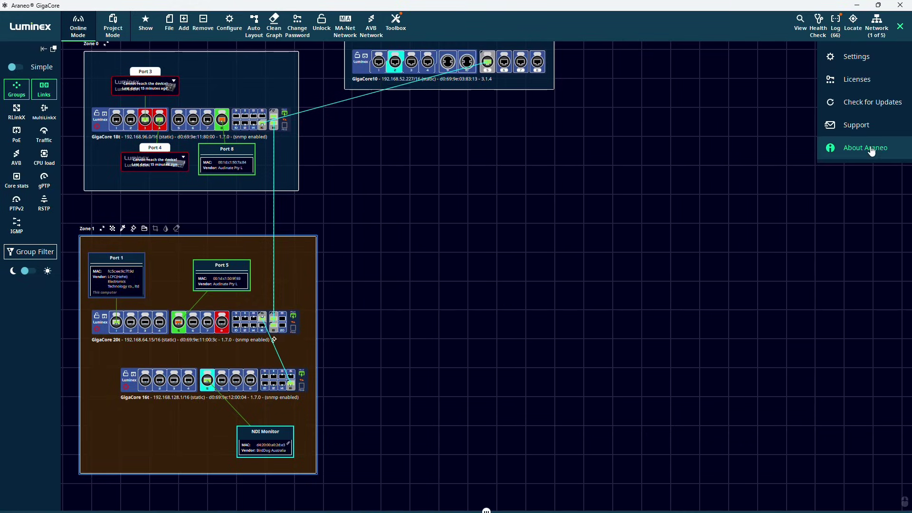
left_click(870, 147)
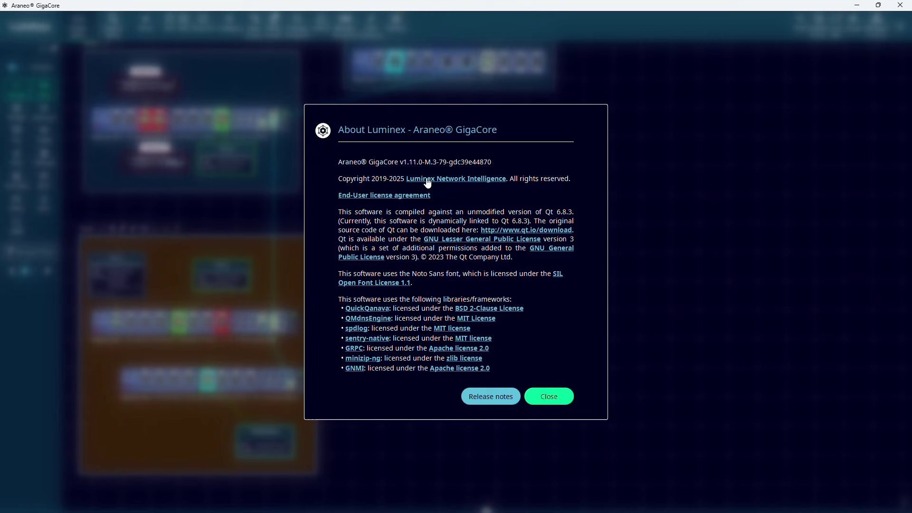
left_click(549, 403)
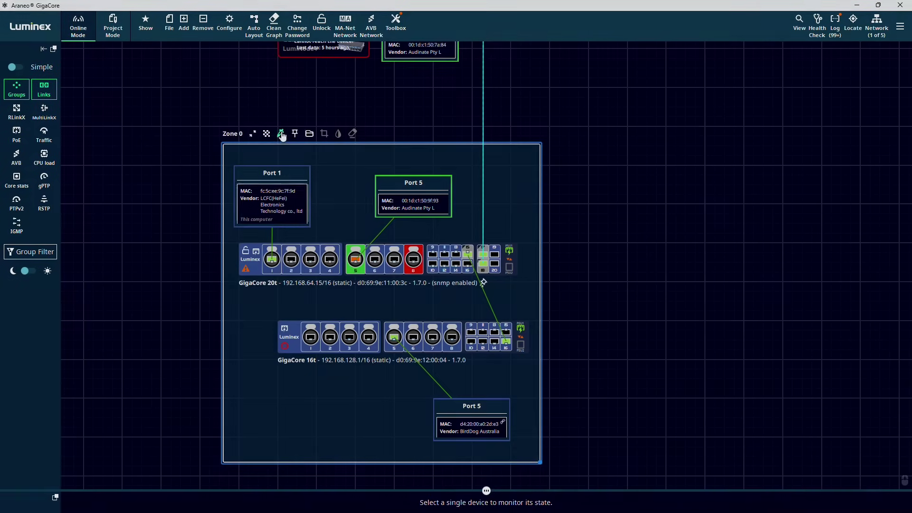
- Colour Zone 0 lime green and rename it FOH
left_click(280, 133)
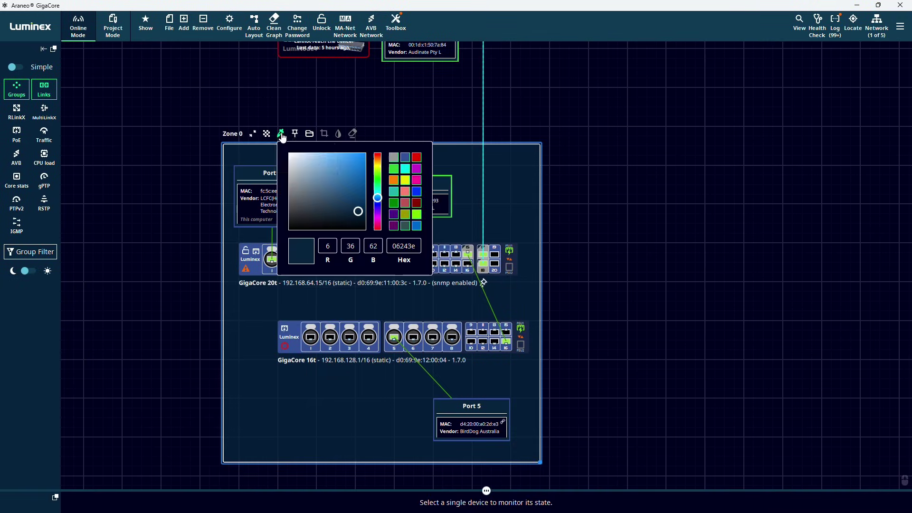
left_click(394, 170)
left_click(413, 126)
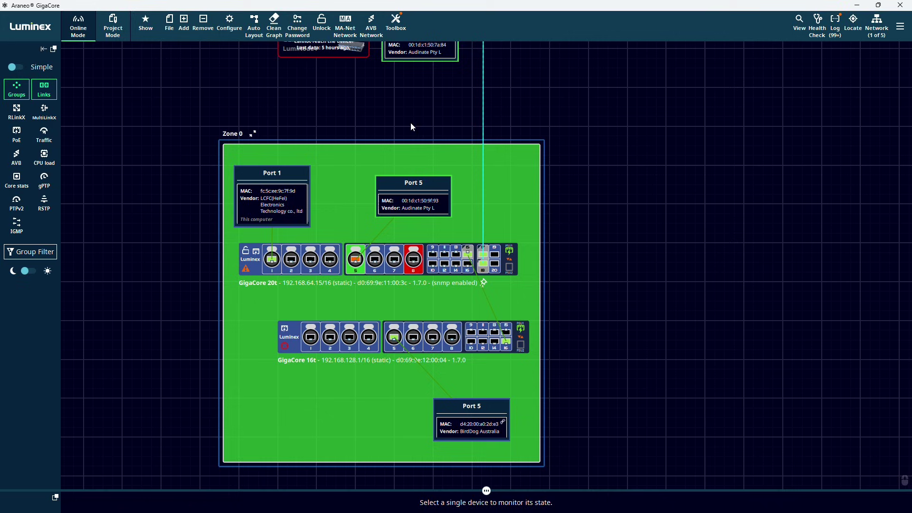
double_click(238, 135)
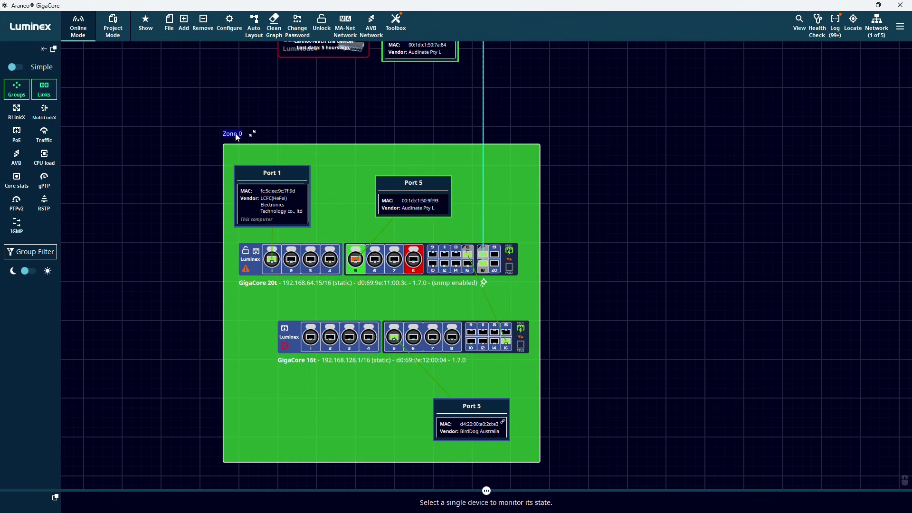
type("FOH")
left_click(317, 128)
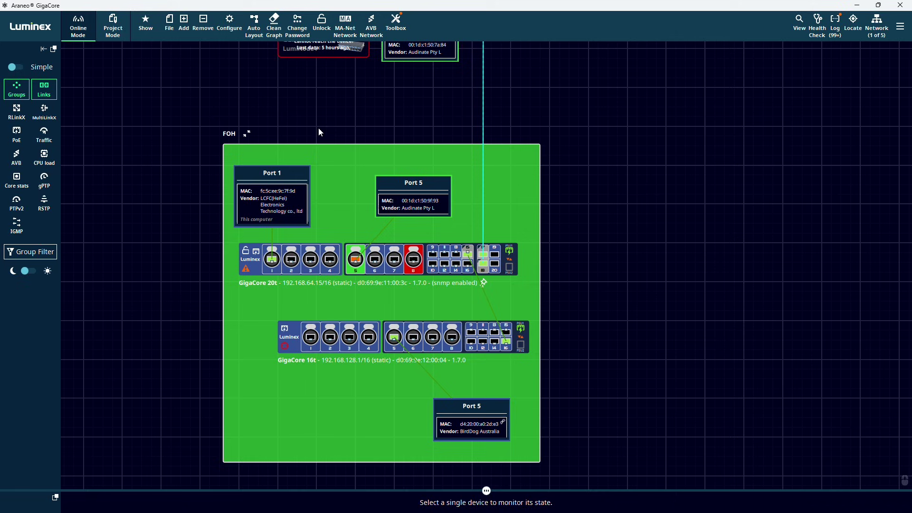
- Label the lower Port 5 device 'Birddog Monitor' and paste its web address into Edit Device
left_click(468, 412)
double_click(467, 411)
type("Birddog Monitor")
double_click(479, 430)
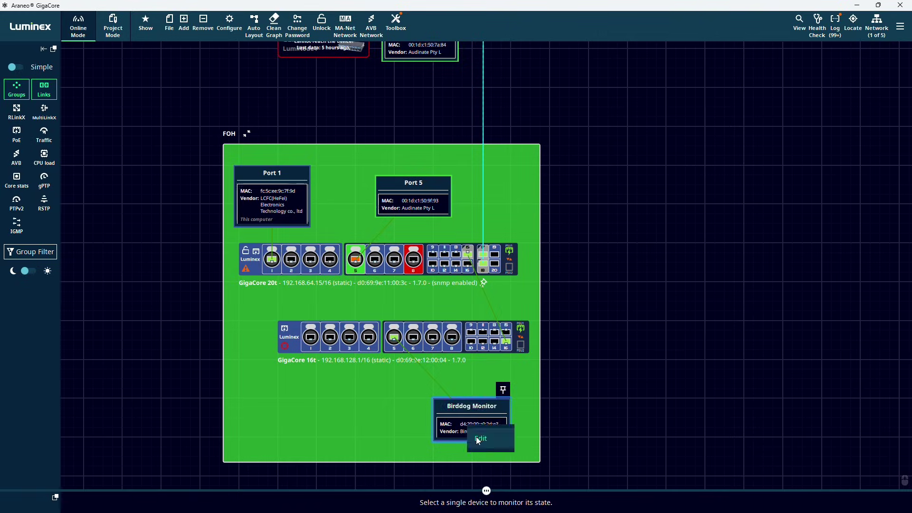
left_click(422, 285)
type("http://192.168.0.202")
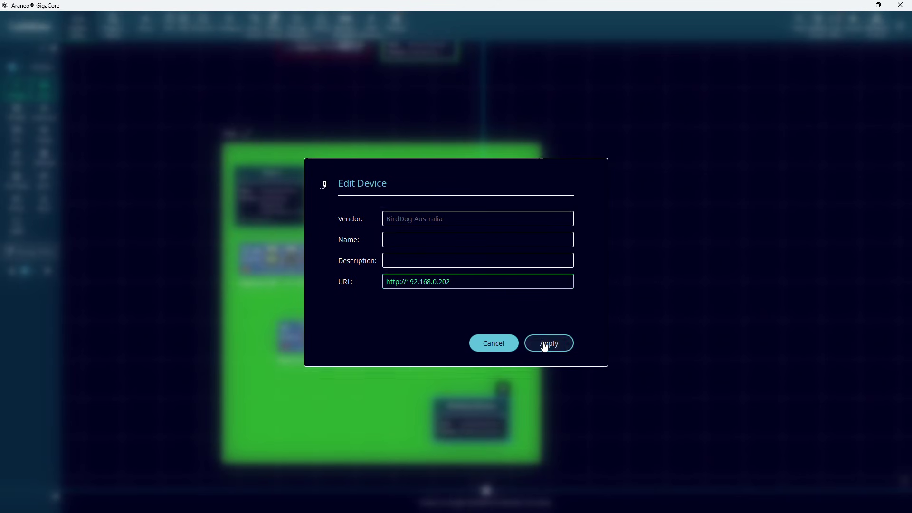
- Open the Birddog Monitor's web UI dashboard at 192.168.0.202 in the browser
double_click(474, 427)
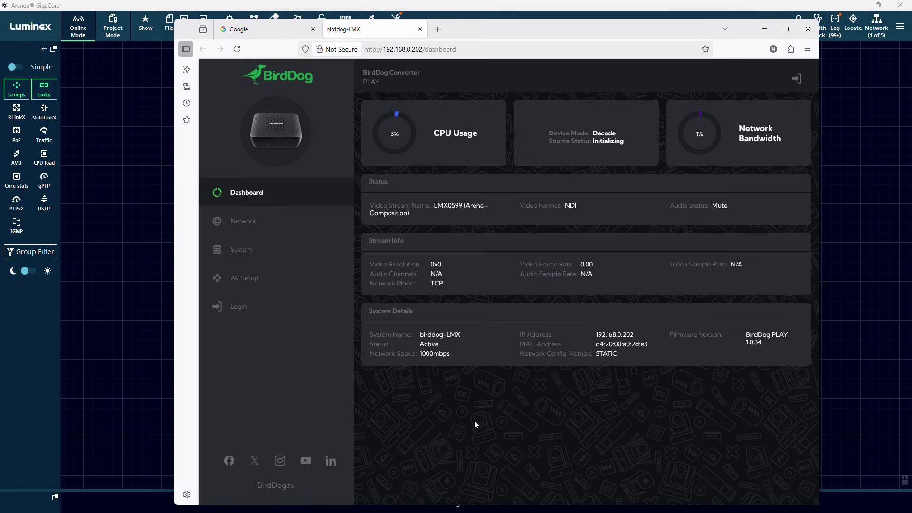